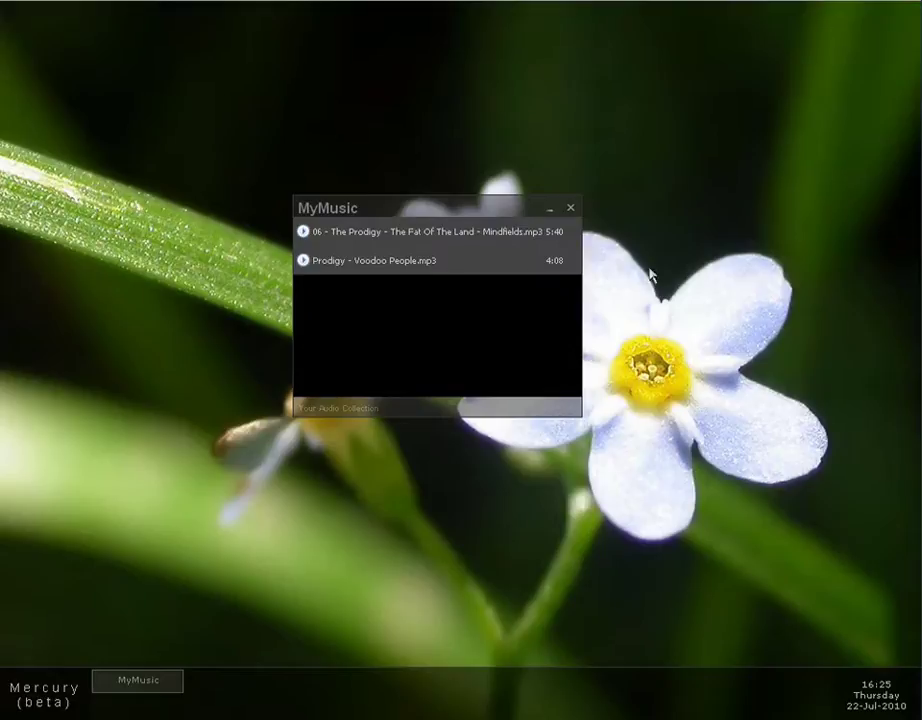
# - Drag the MyMusic player window around the desktop to reposition it
pyautogui.moveTo(476, 211); pyautogui.dragTo(468, 175)
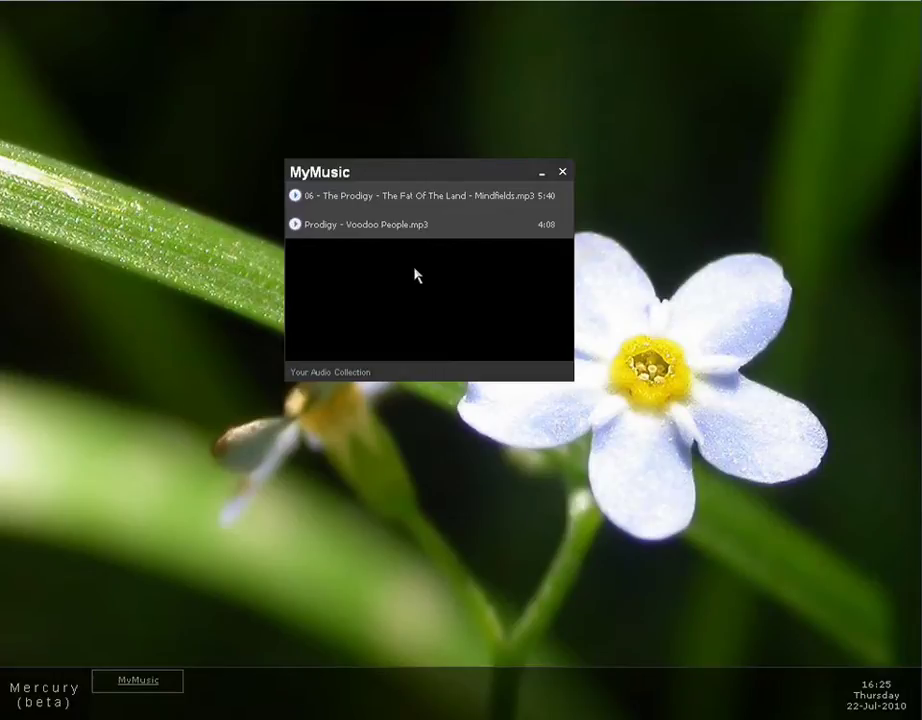
pyautogui.moveTo(399, 174); pyautogui.dragTo(336, 153)
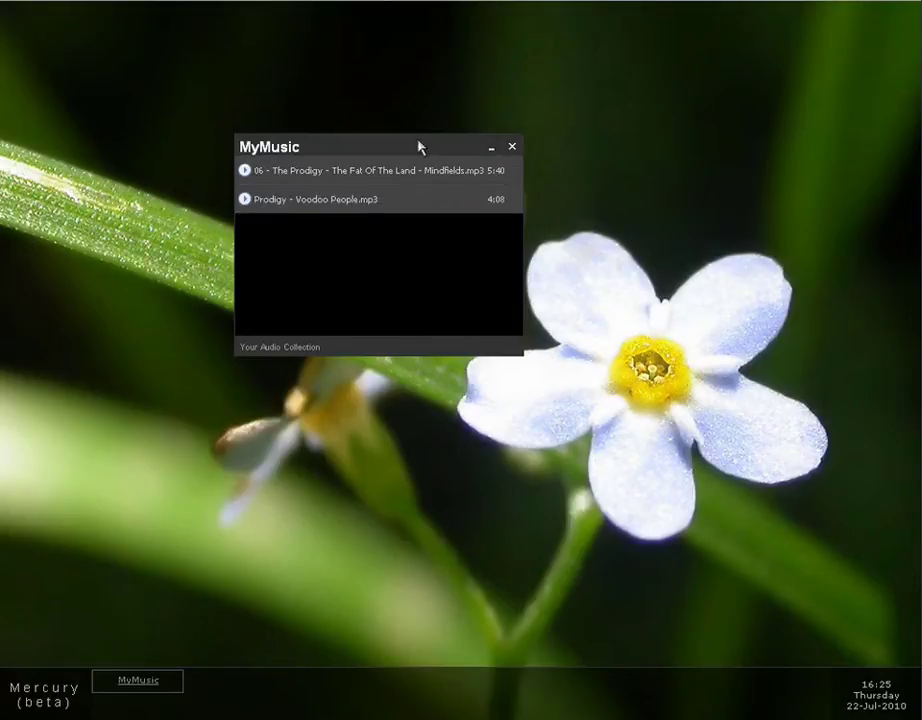
pyautogui.moveTo(419, 147); pyautogui.dragTo(418, 173)
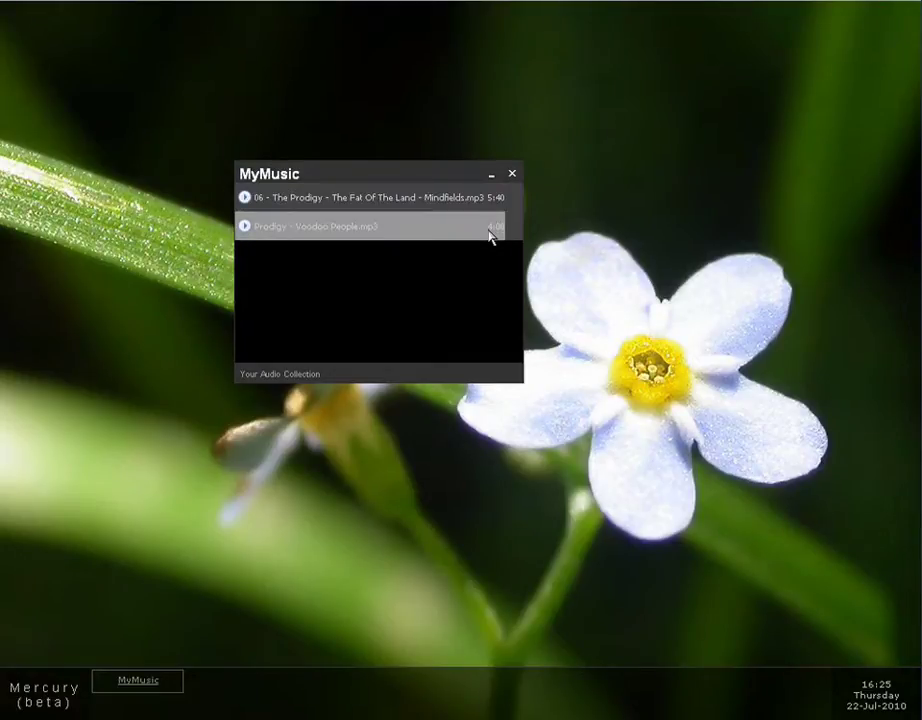
pyautogui.moveTo(310, 180); pyautogui.dragTo(280, 136)
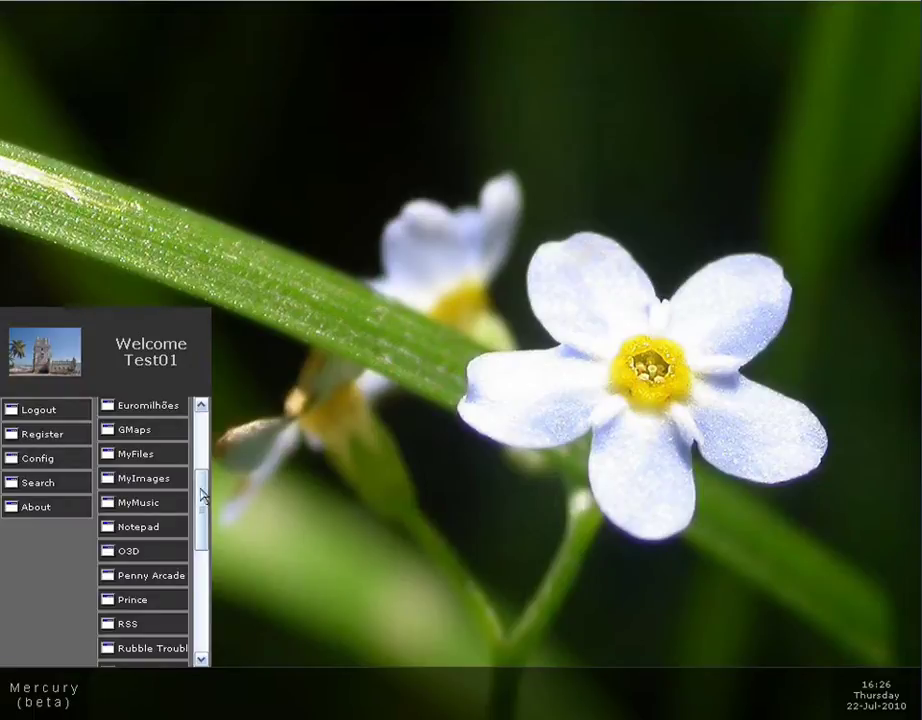
# - Open Notepad from the app list and settle its window in place
pyautogui.moveTo(202, 514); pyautogui.dragTo(207, 500)
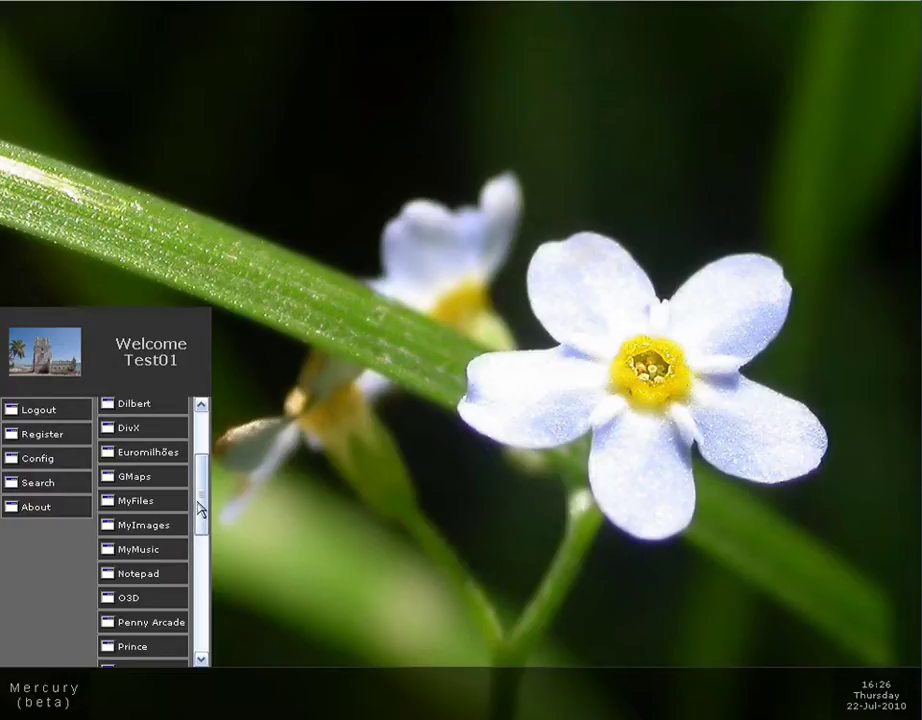
pyautogui.moveTo(200, 507); pyautogui.dragTo(201, 517)
pyautogui.click(175, 545)
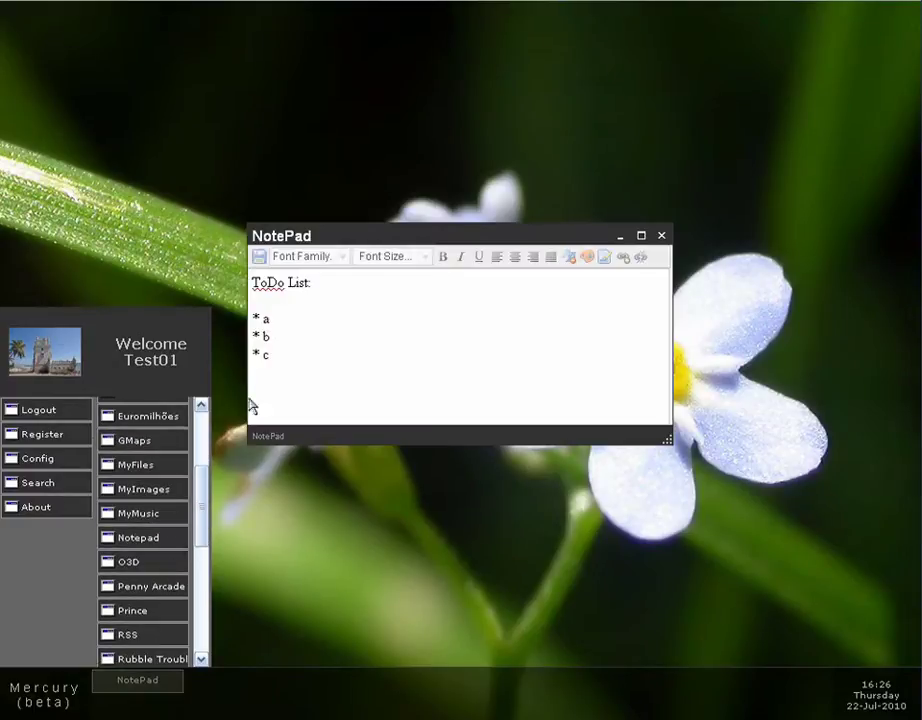
pyautogui.moveTo(393, 238); pyautogui.dragTo(376, 180)
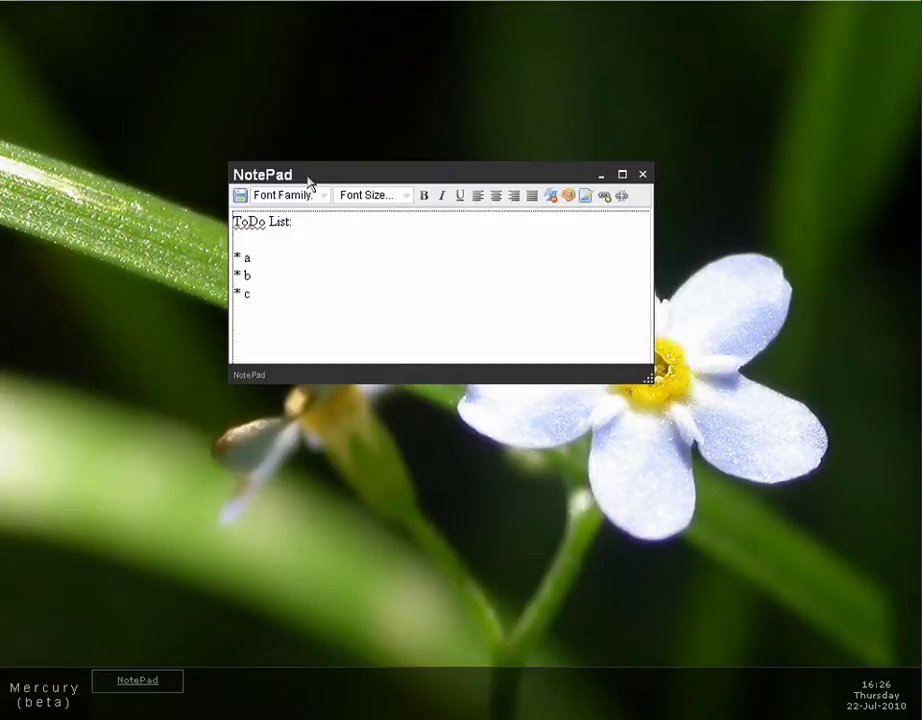
pyautogui.moveTo(309, 179); pyautogui.dragTo(312, 199)
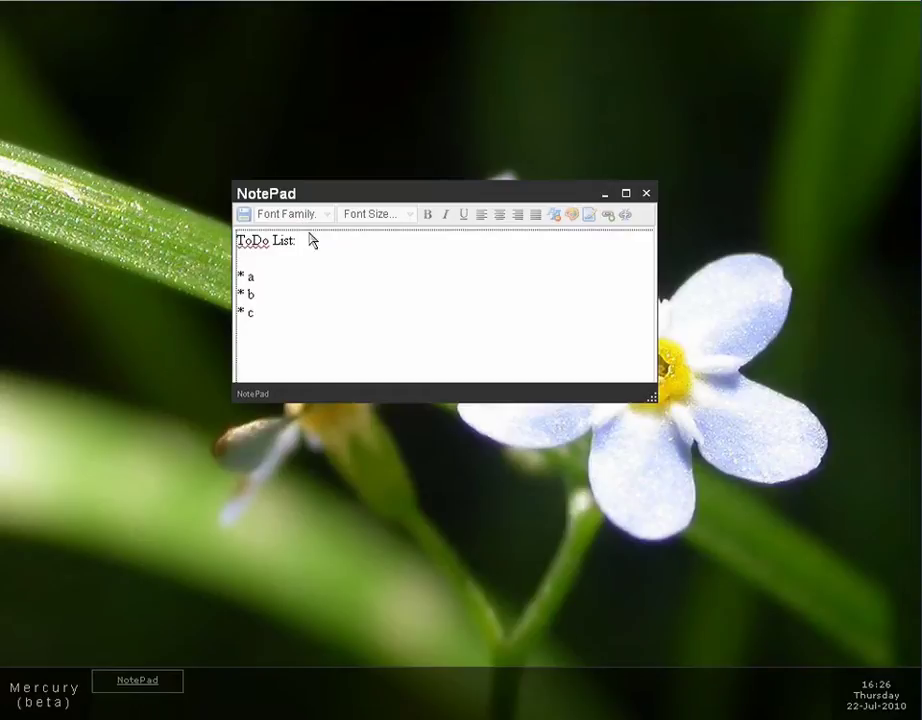
pyautogui.moveTo(356, 197); pyautogui.dragTo(350, 236)
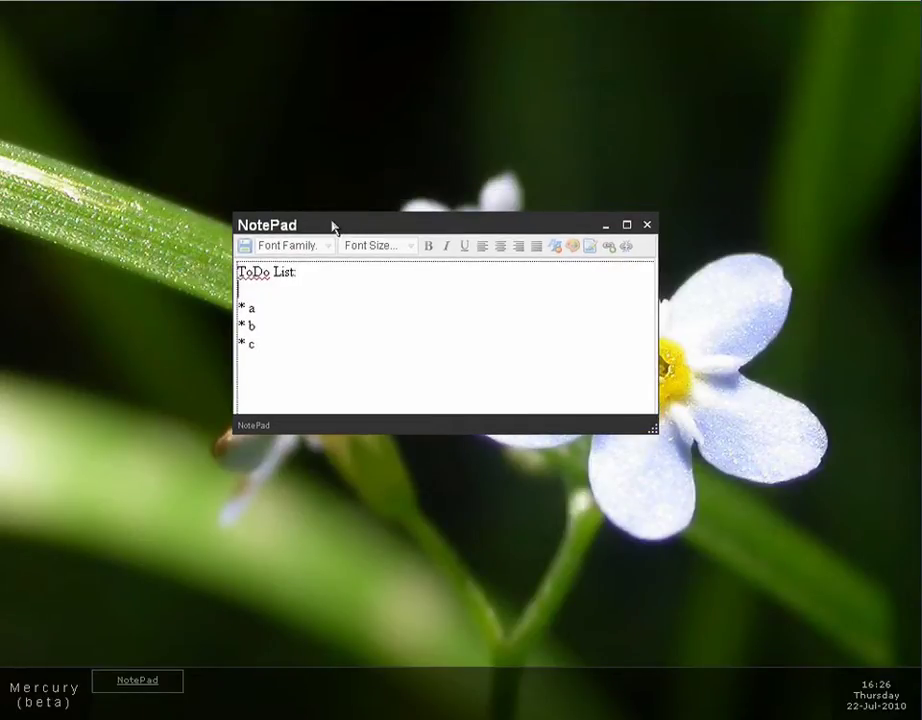
pyautogui.moveTo(348, 224); pyautogui.dragTo(319, 220)
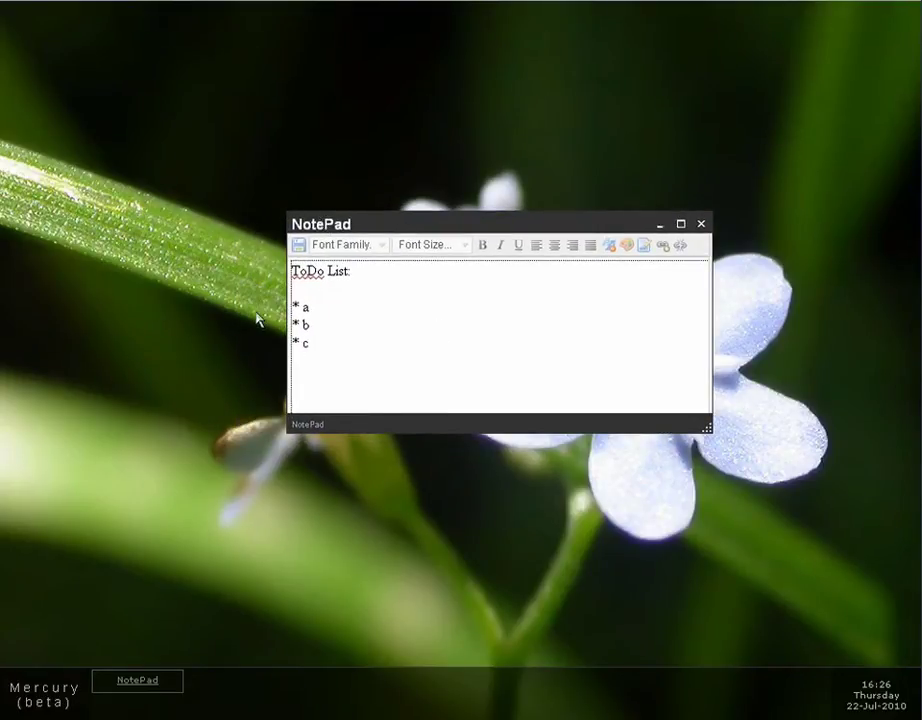
# - Append 'bbbbbbbbb' after the first bullet's 'a' and save the ToDo List
pyautogui.click(342, 310)
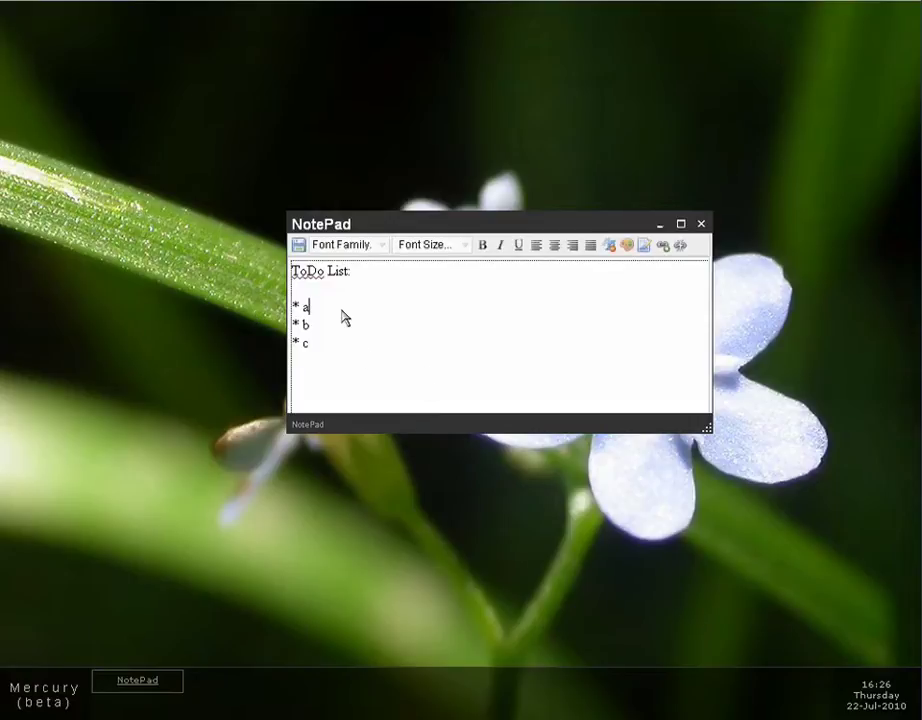
pyautogui.moveTo(470, 230); pyautogui.dragTo(471, 200)
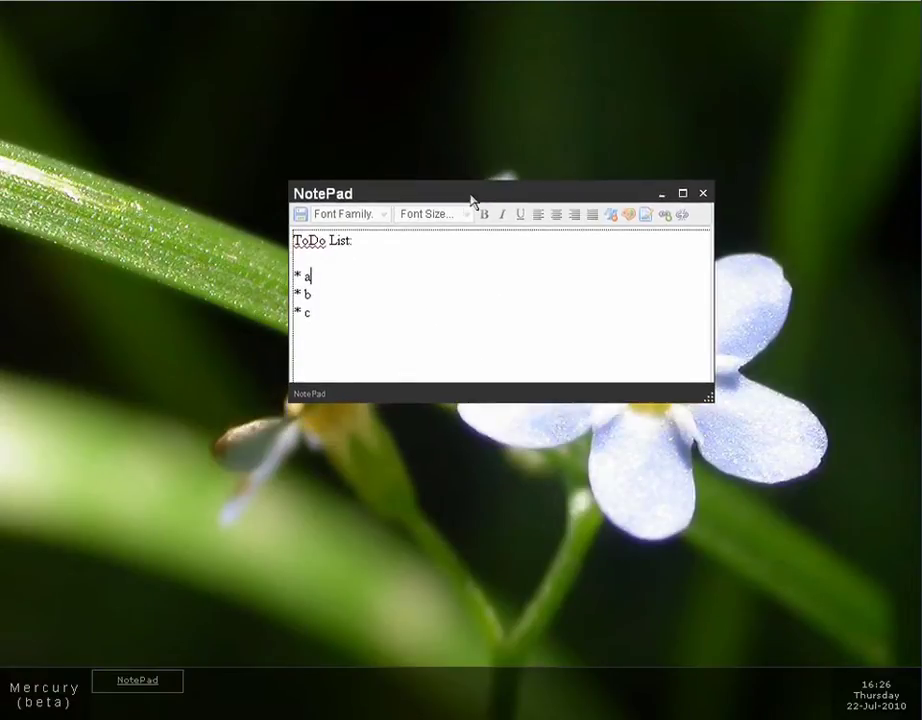
pyautogui.moveTo(329, 195); pyautogui.dragTo(330, 215)
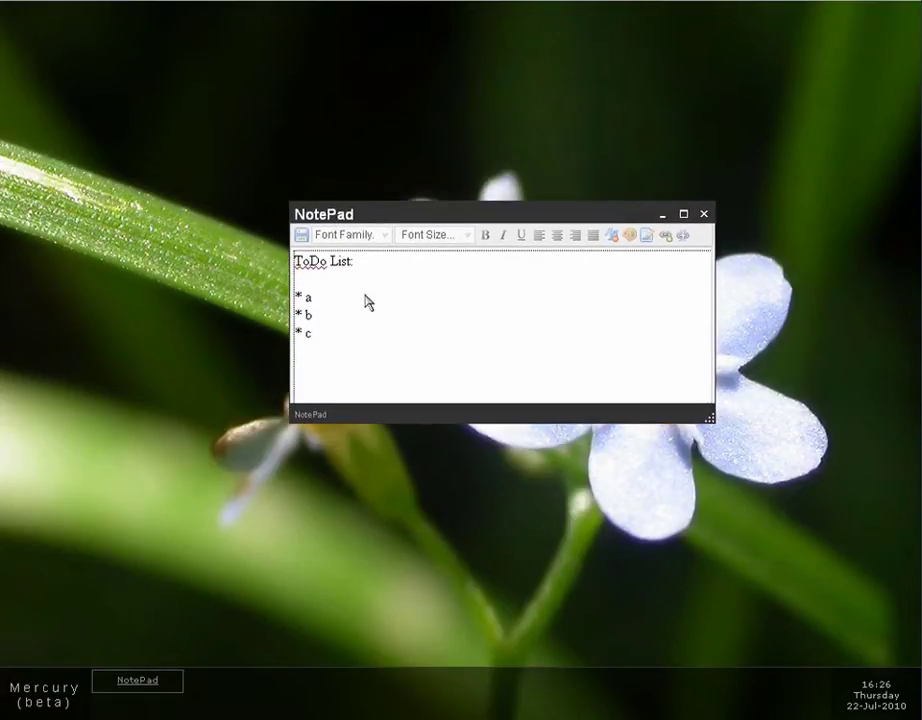
pyautogui.click(352, 340)
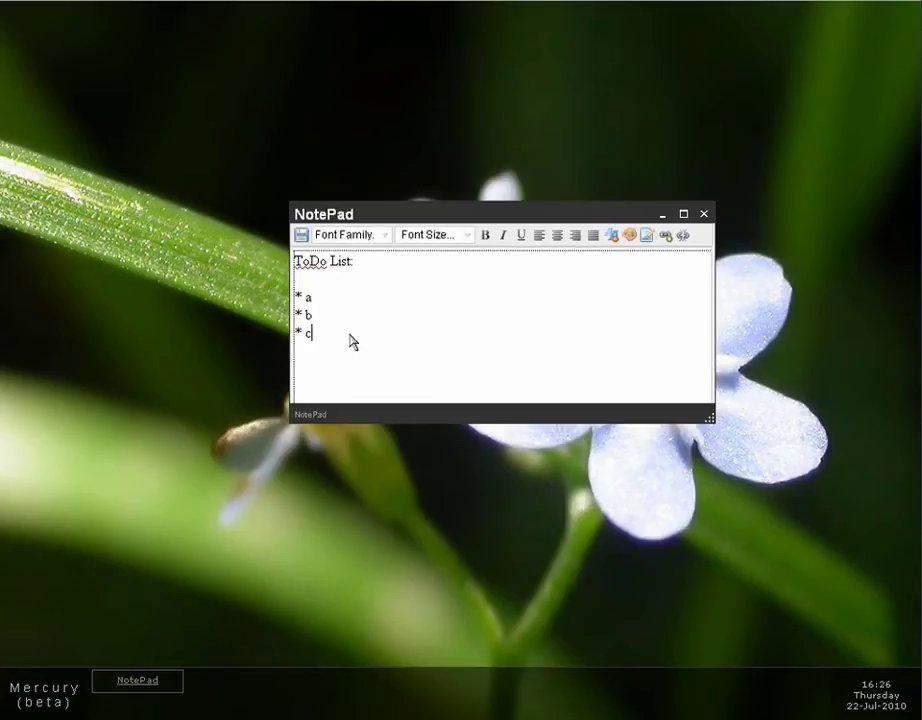
pyautogui.click(322, 304)
pyautogui.write('bbbbbbbbb')
pyautogui.click(301, 235)
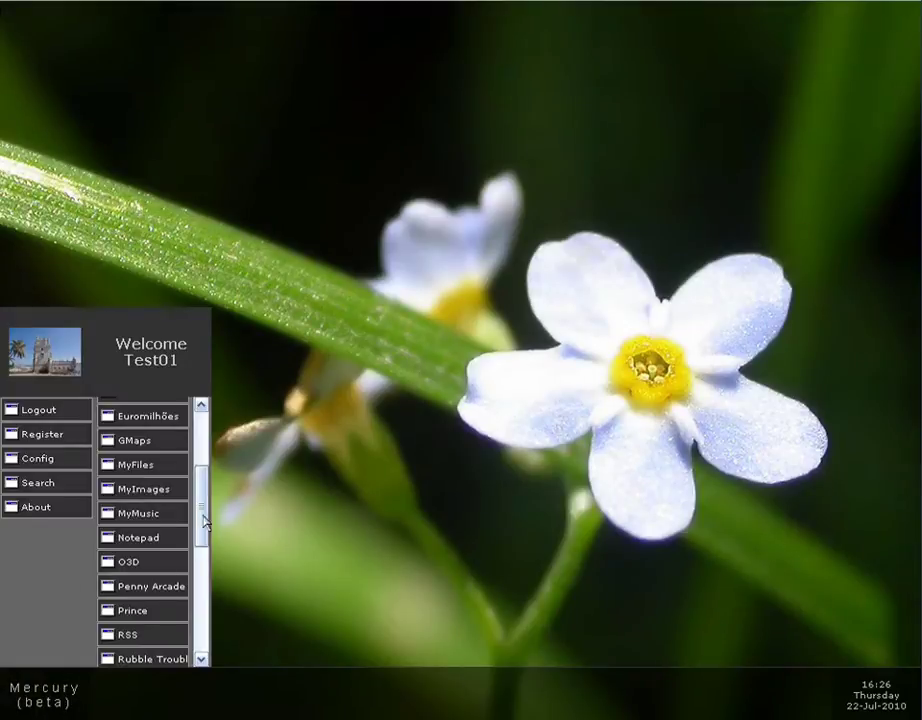
# - Reopen the saved ToDo List in Notepad and move its window up and left
pyautogui.click(155, 539)
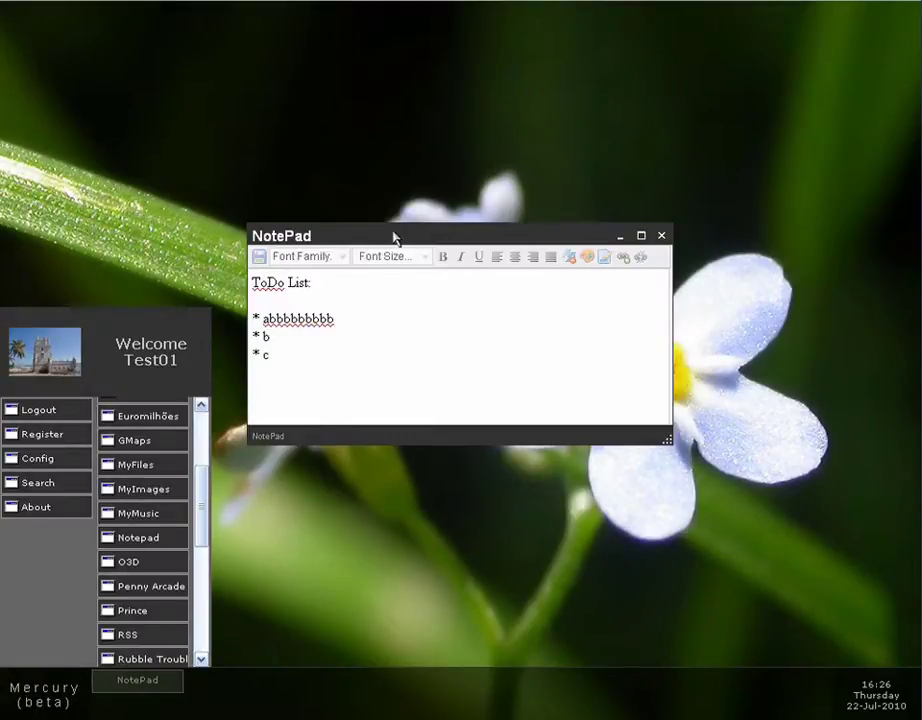
pyautogui.moveTo(281, 229); pyautogui.dragTo(379, 335)
pyautogui.click(382, 340)
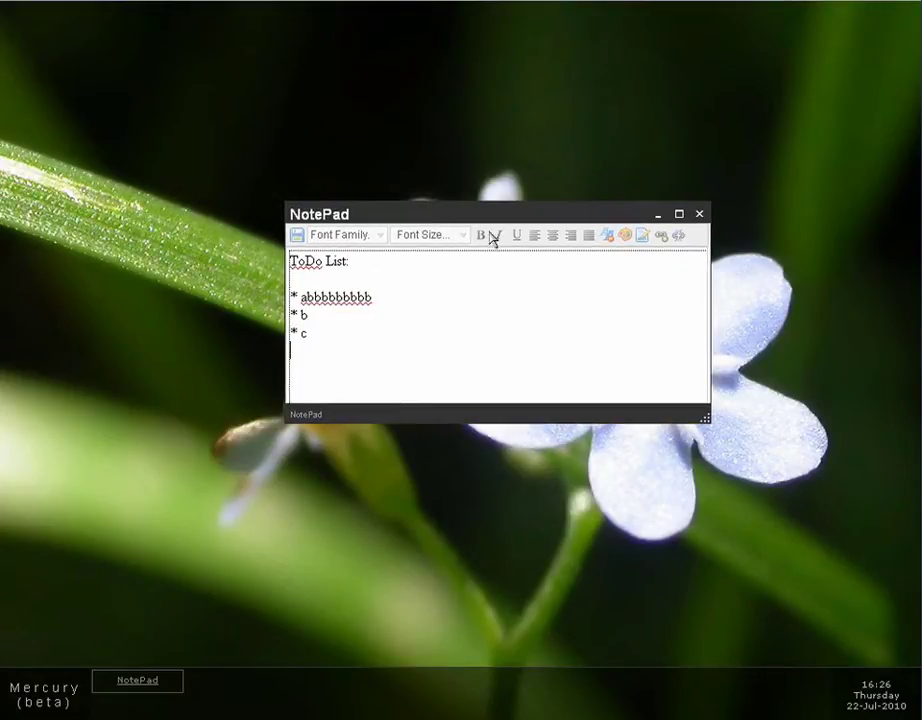
pyautogui.moveTo(497, 214); pyautogui.dragTo(480, 198)
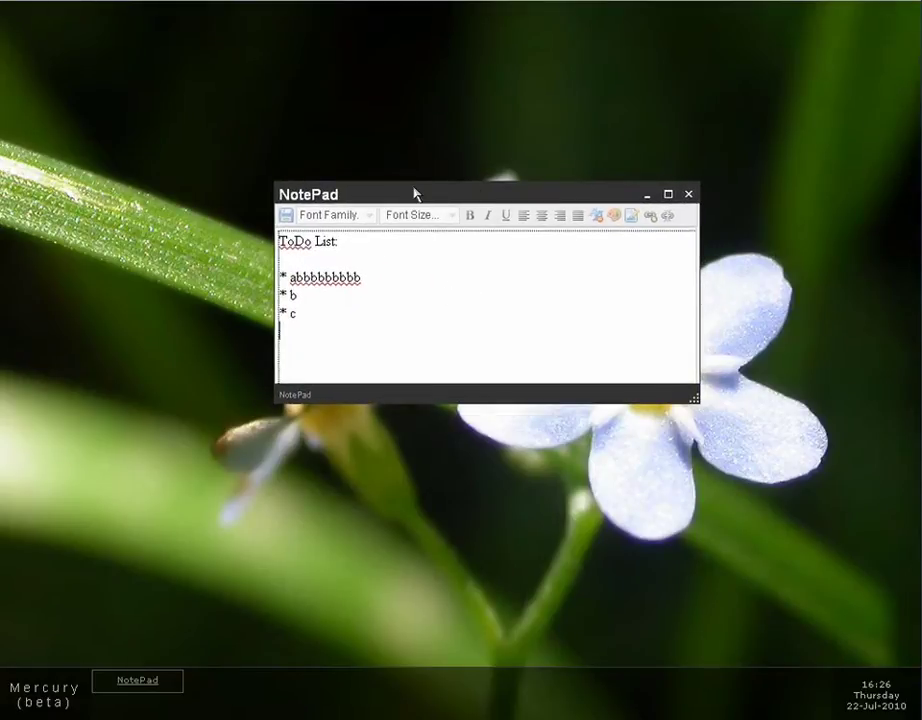
pyautogui.moveTo(414, 193); pyautogui.dragTo(198, 170)
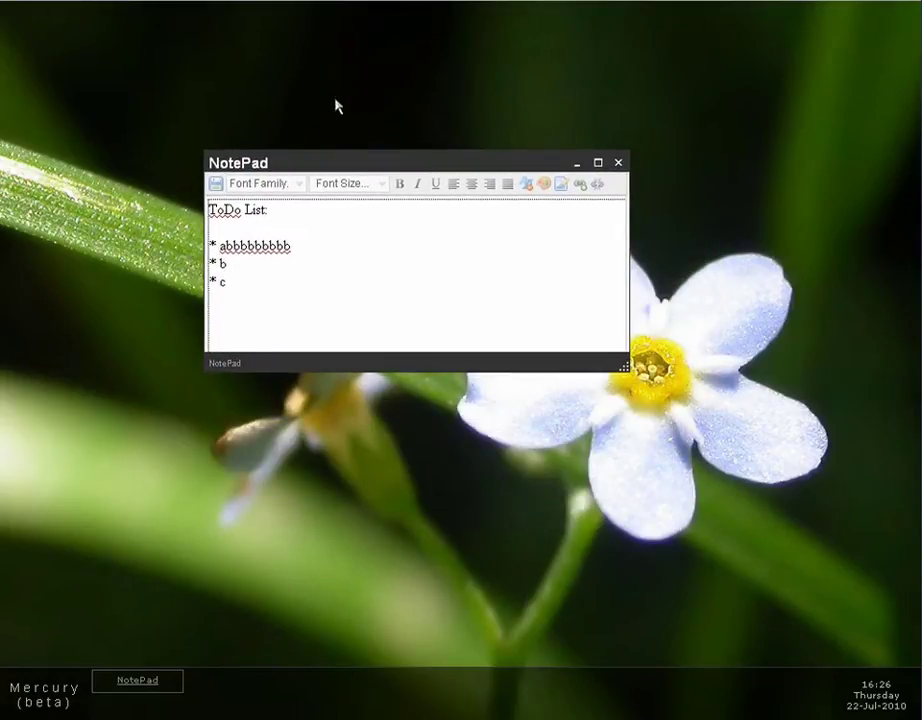
pyautogui.moveTo(302, 165); pyautogui.dragTo(279, 176)
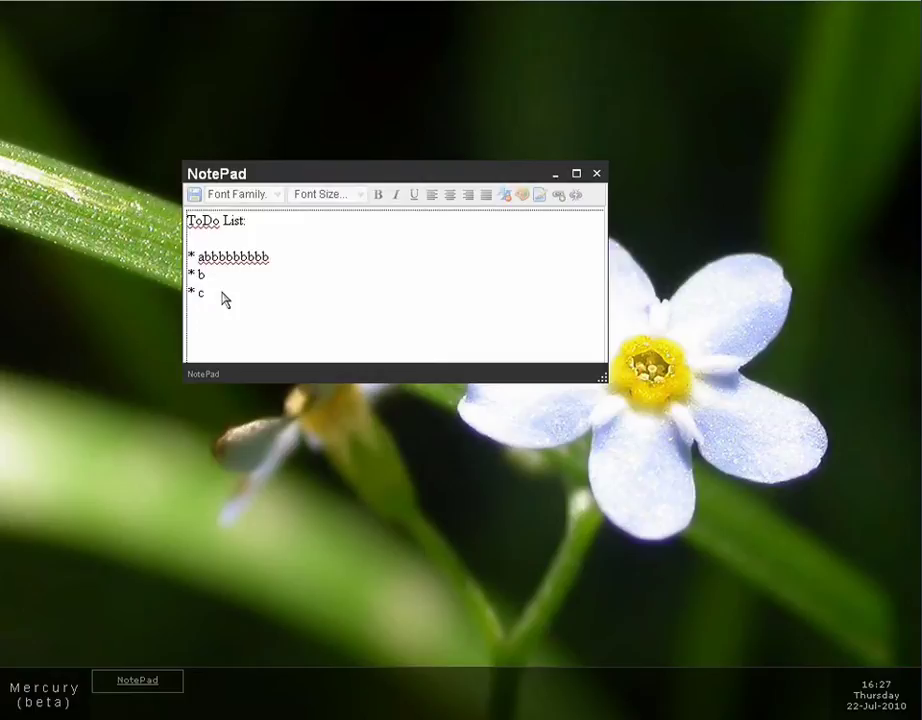
# - Replace 'abbbbbbbbb' with 'a' in the first bullet and close Notepad
pyautogui.doubleClick(227, 258)
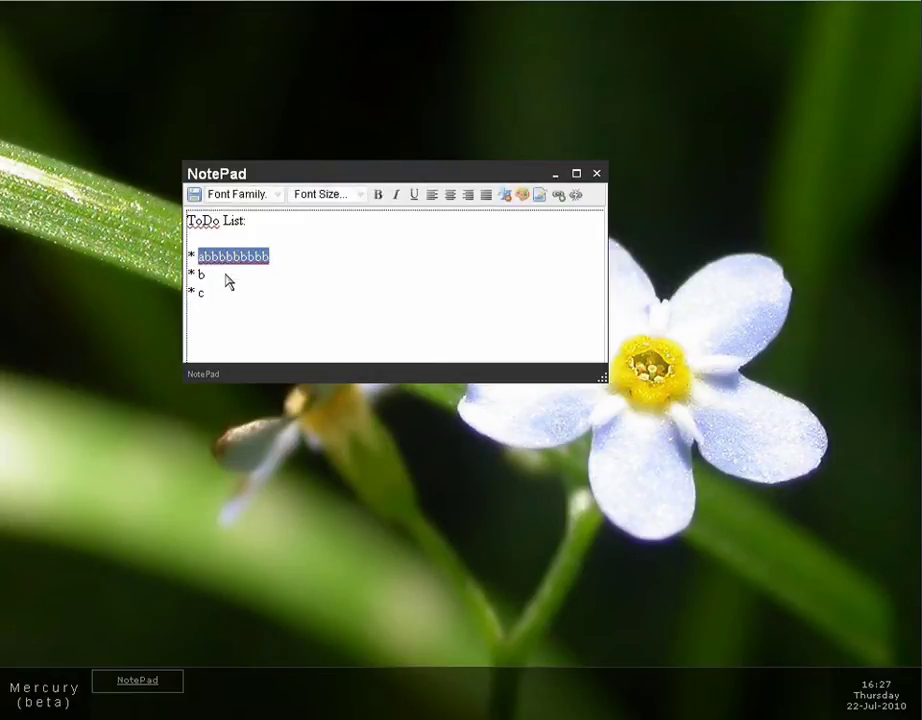
pyautogui.write('a')
pyautogui.click(597, 174)
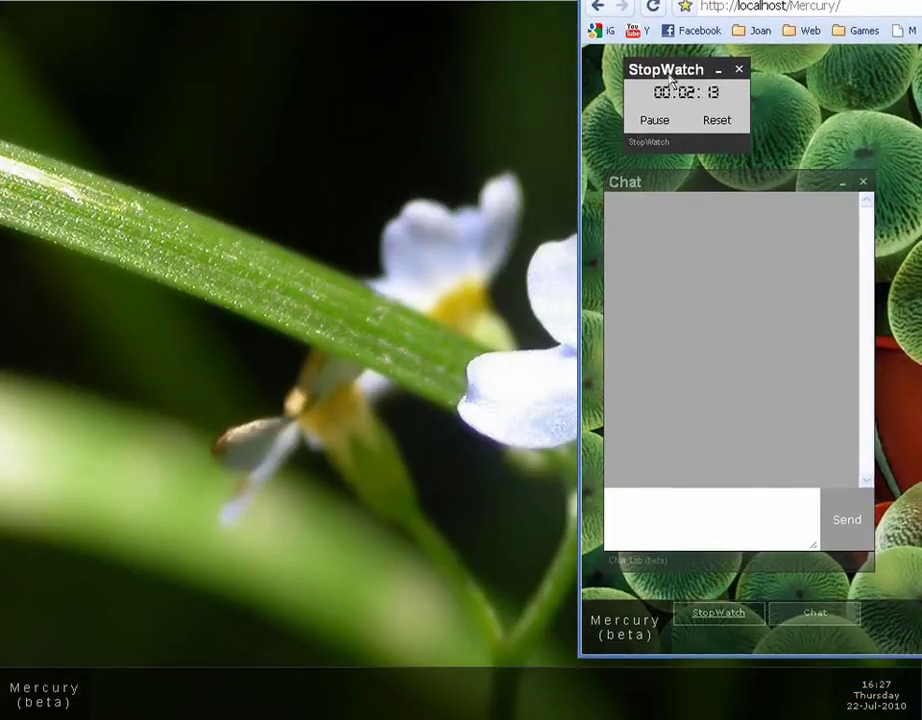
# - Move the StopWatch widget right, bring Chat forward, then return to the main desktop's app list
pyautogui.moveTo(669, 73); pyautogui.dragTo(723, 71)
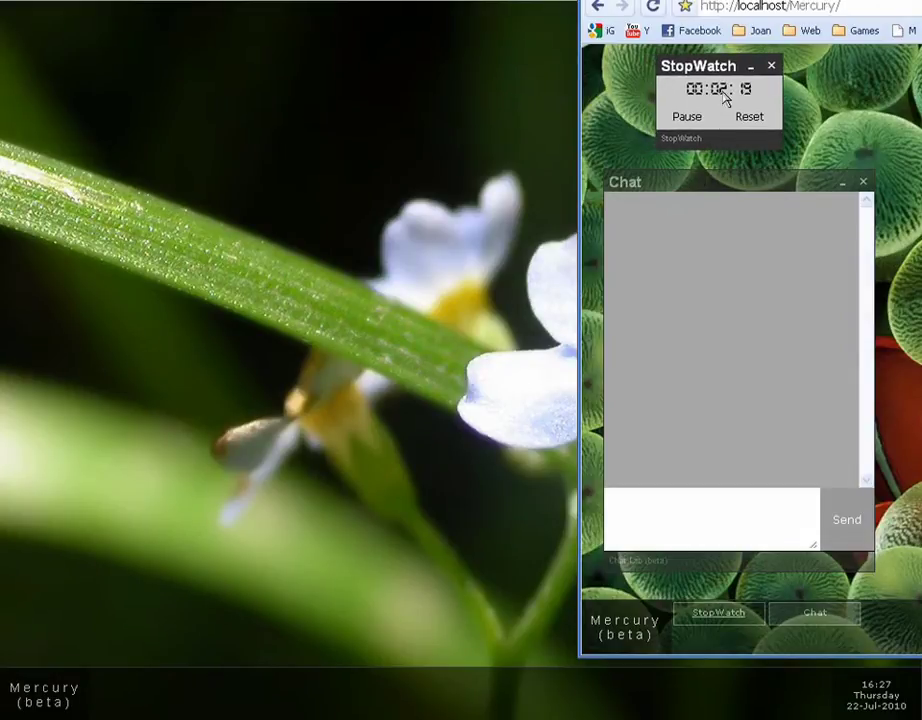
pyautogui.moveTo(727, 70)
pyautogui.mouseDown()
pyautogui.moveTo(707, 76)
pyautogui.moveTo(732, 73)
pyautogui.mouseUp()
pyautogui.moveTo(707, 194)
pyautogui.mouseDown()
pyautogui.moveTo(698, 194)
pyautogui.moveTo(716, 184)
pyautogui.mouseUp()
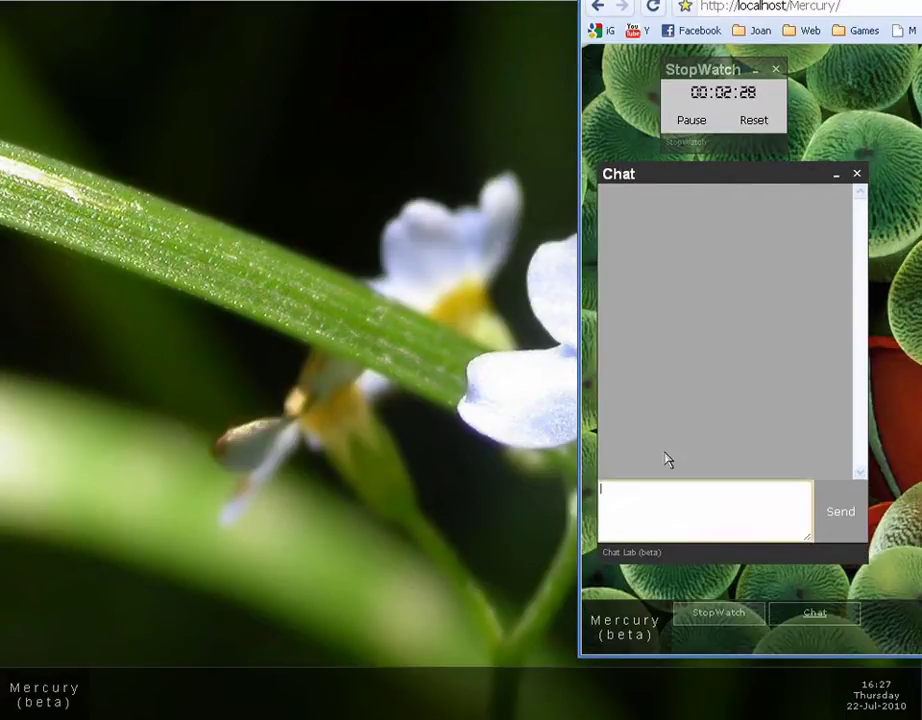
pyautogui.click(44, 694)
# - Open the Chat app and send the 'hi there how are you?' greeting
pyautogui.moveTo(208, 513); pyautogui.dragTo(200, 445)
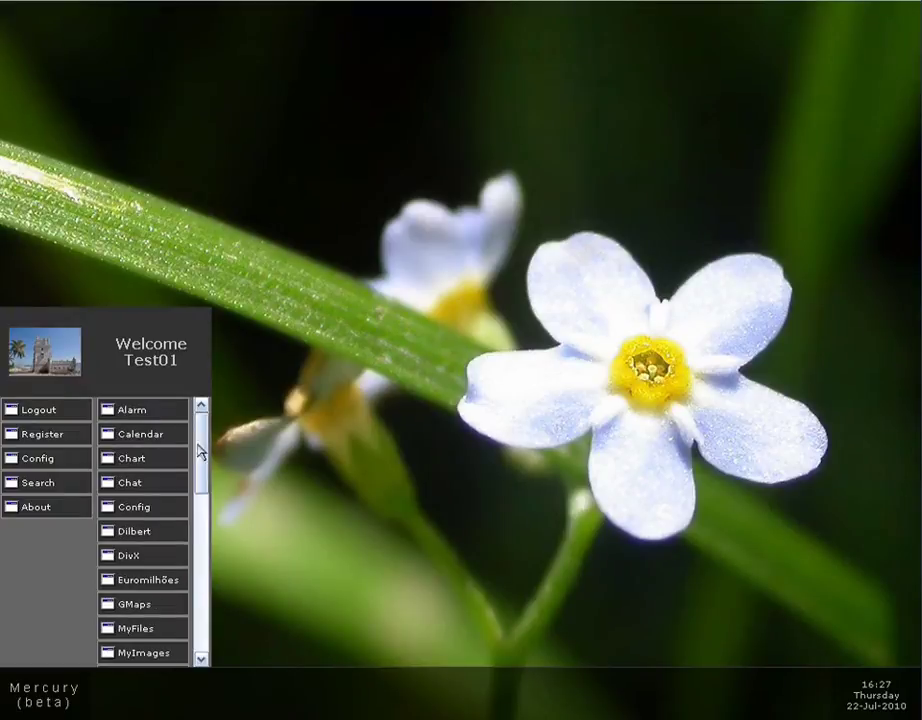
pyautogui.click(156, 485)
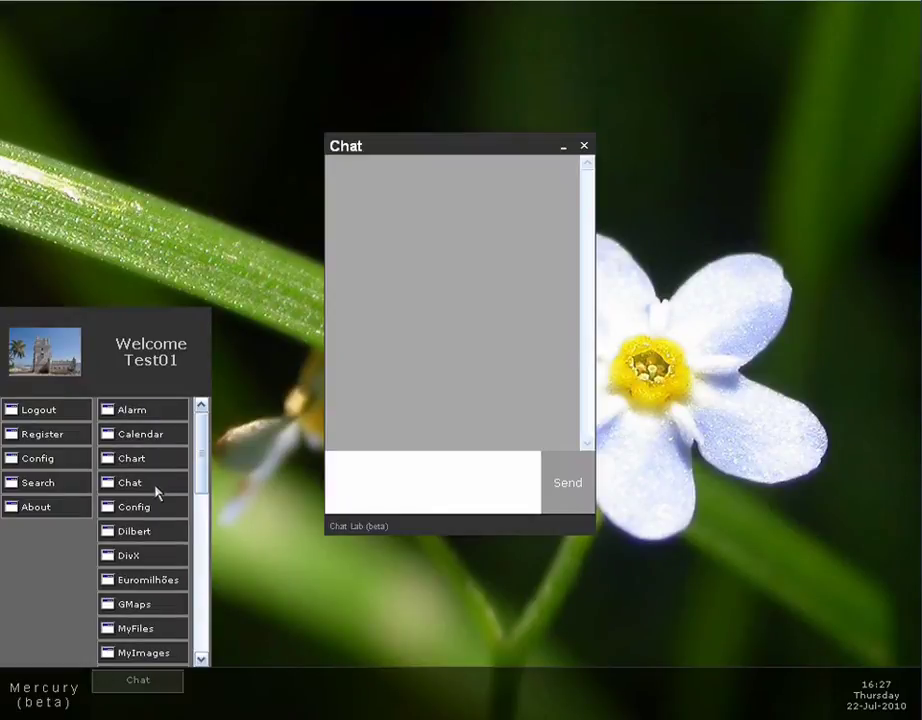
pyautogui.click(386, 488)
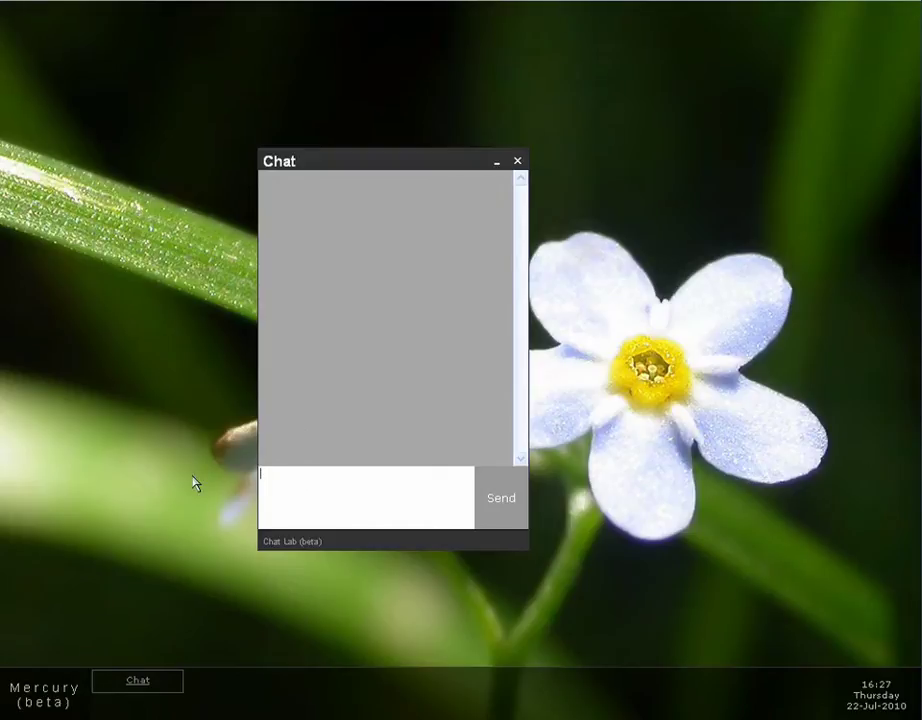
pyautogui.click(284, 514)
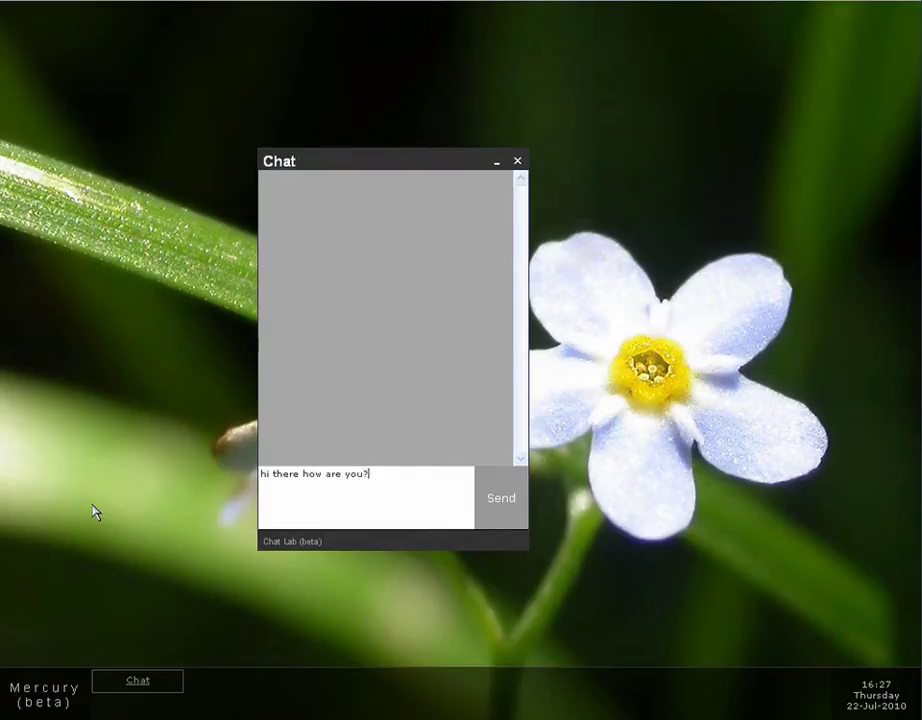
pyautogui.press('Return')
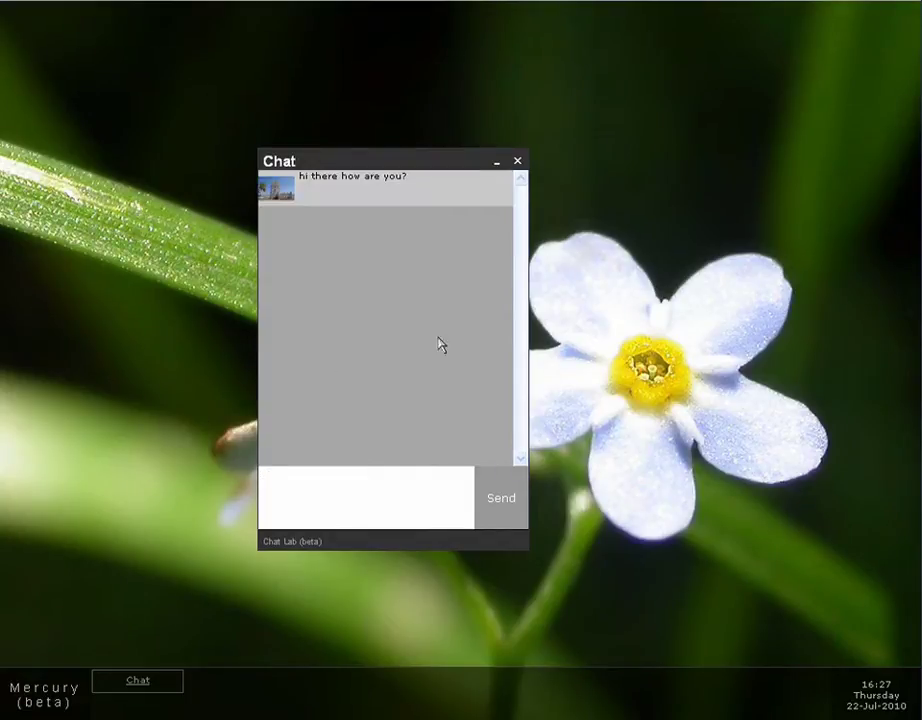
# - Reply 'fine thanx :D' from the second browser's chat, then maximize that browser
pyautogui.hotkey('alt', 'Tab')
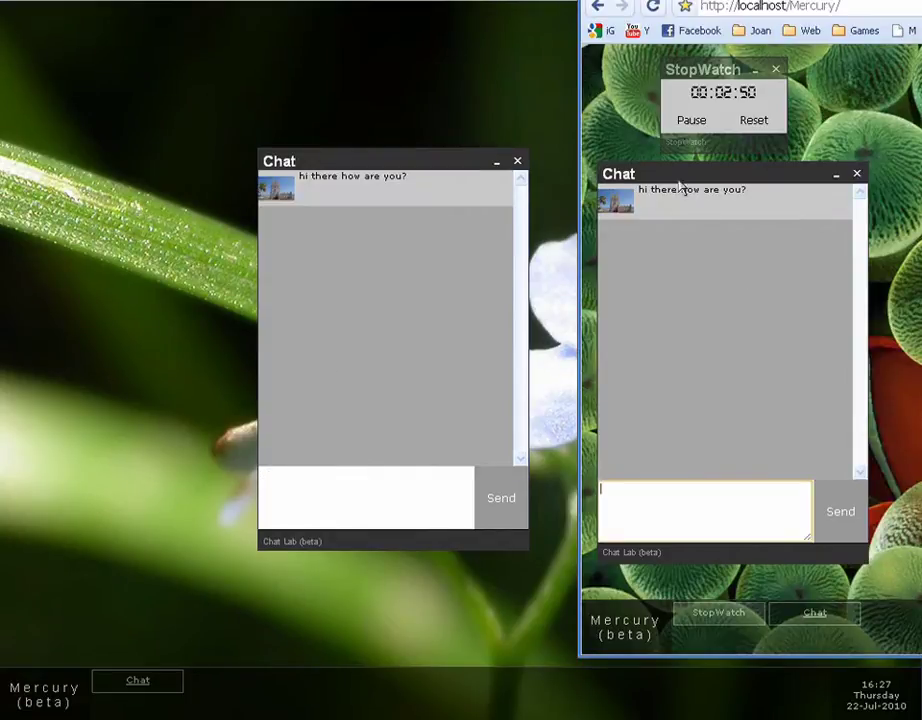
pyautogui.moveTo(685, 191); pyautogui.dragTo(689, 198)
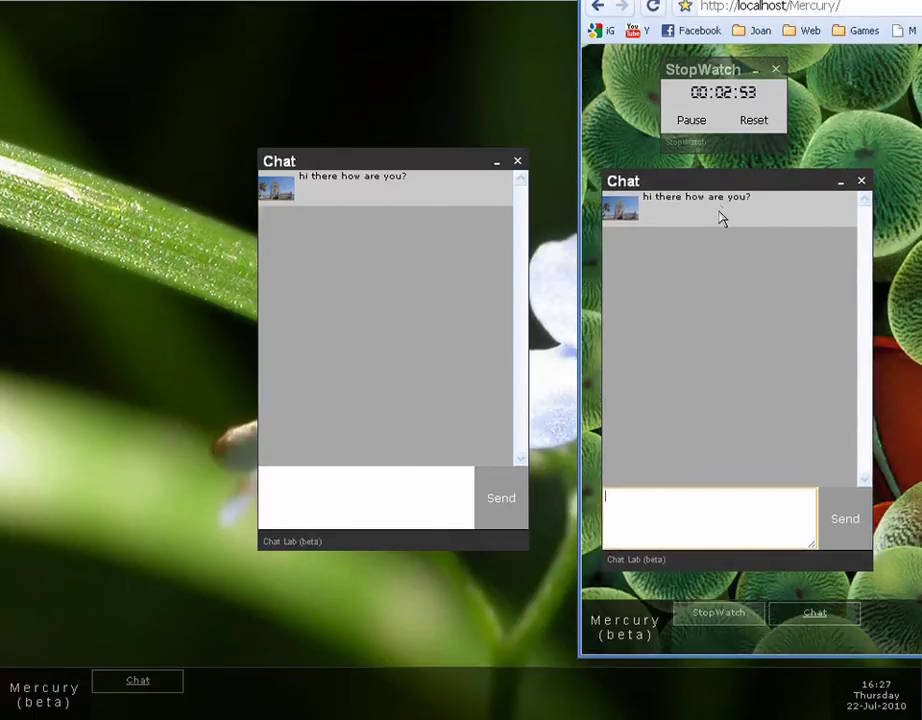
pyautogui.click(672, 528)
pyautogui.write('fine thanx :D')
pyautogui.press('Return')
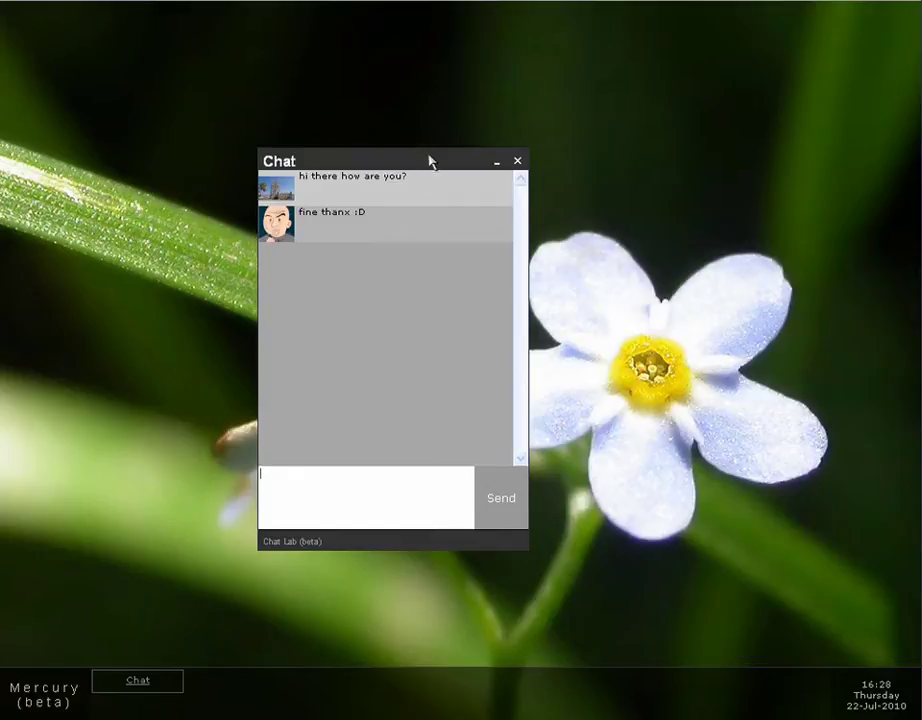
pyautogui.press('super+Up')
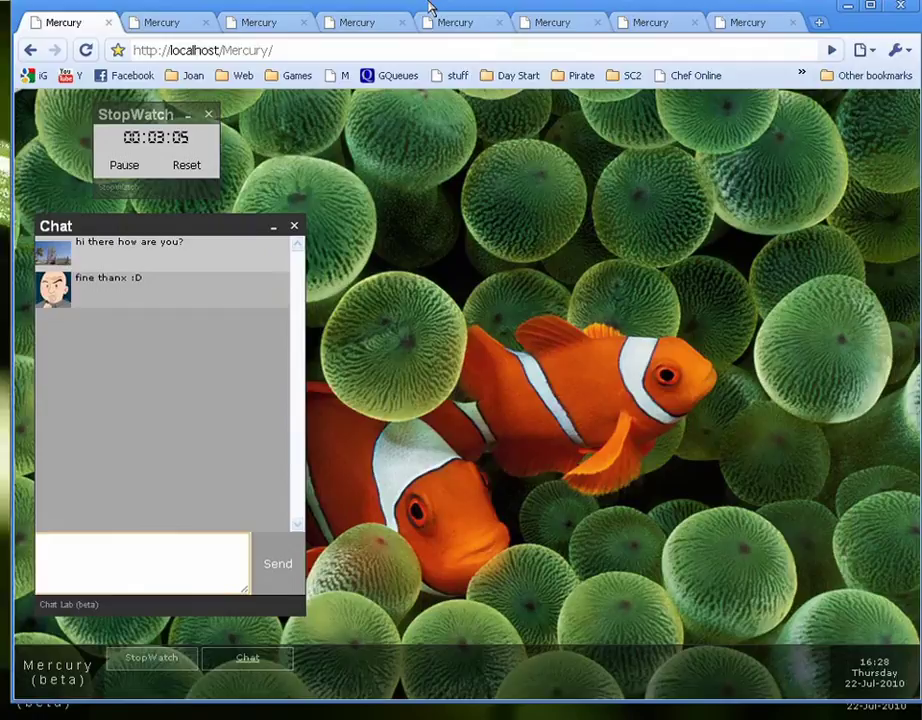
# - Read the China IP czar, Google FTC and pay-what-you-want RSS articles, then switch to TVGuia
pyautogui.moveTo(430, 8); pyautogui.dragTo(425, 19)
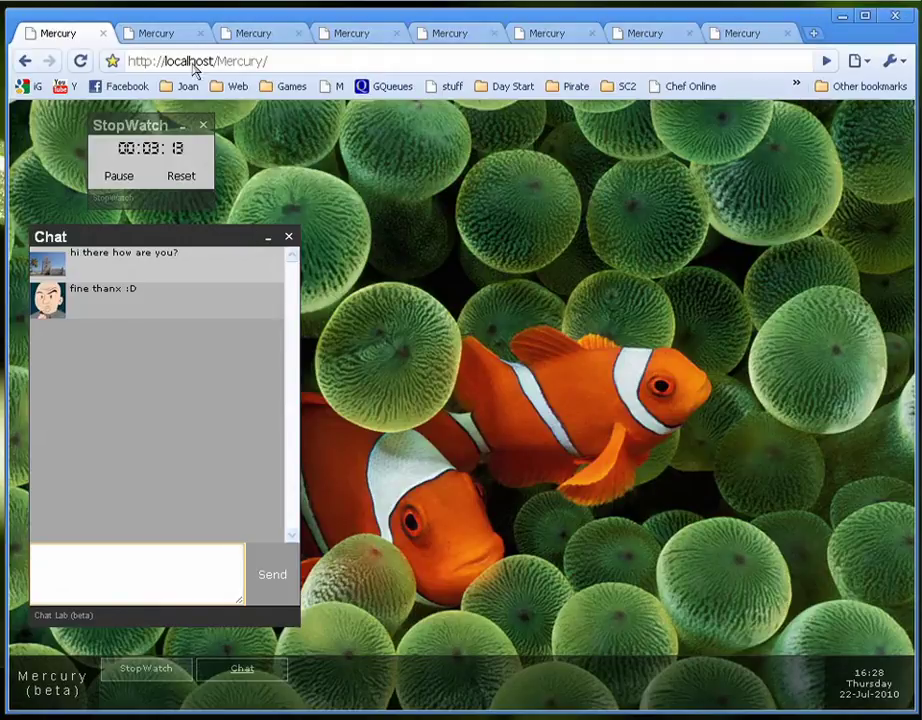
pyautogui.click(152, 33)
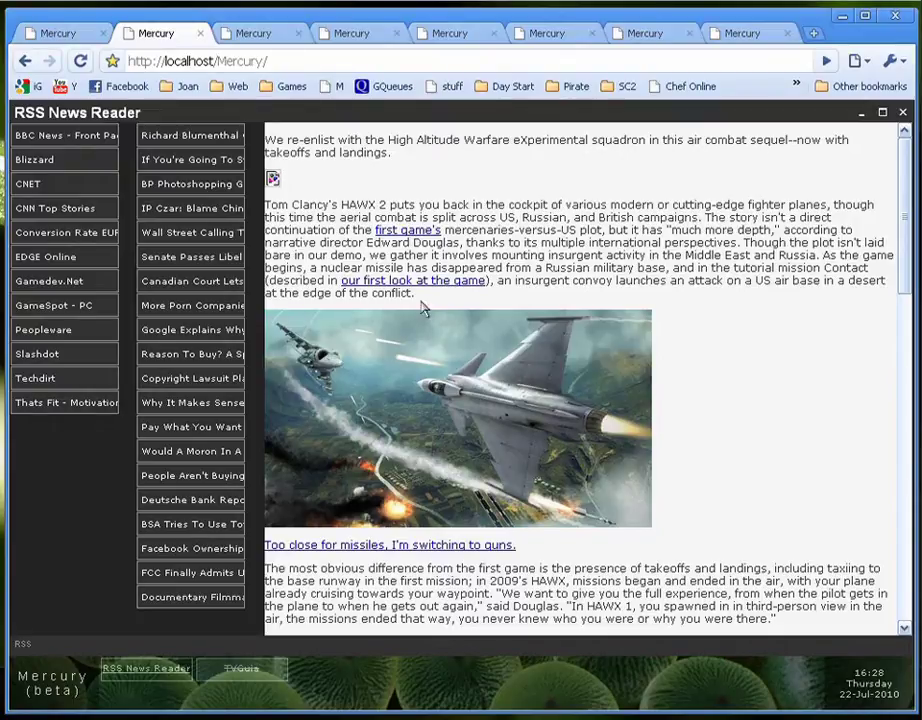
pyautogui.click(195, 208)
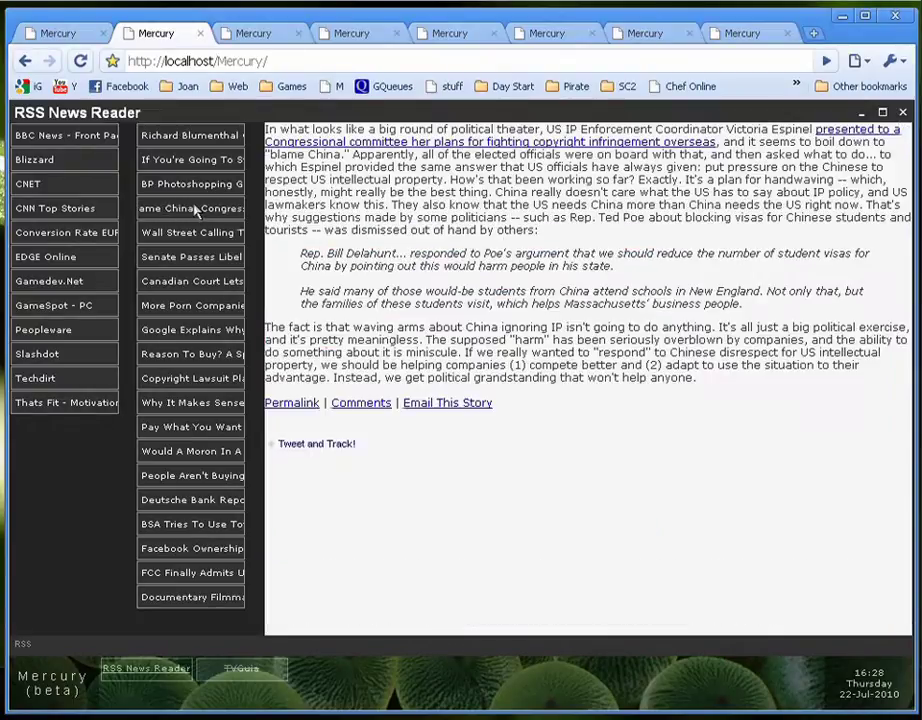
pyautogui.click(189, 331)
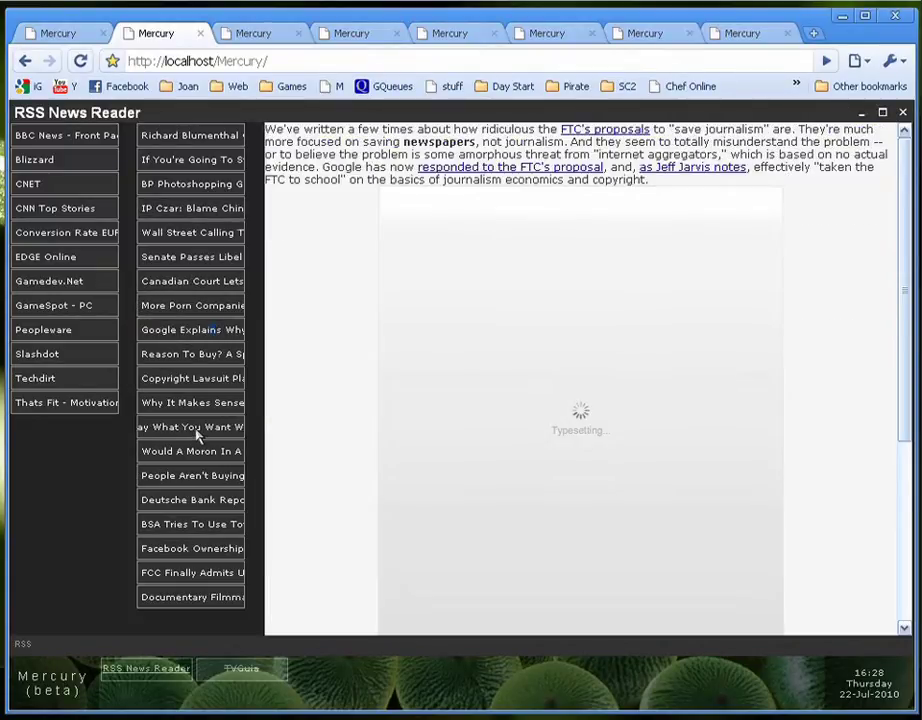
pyautogui.click(198, 433)
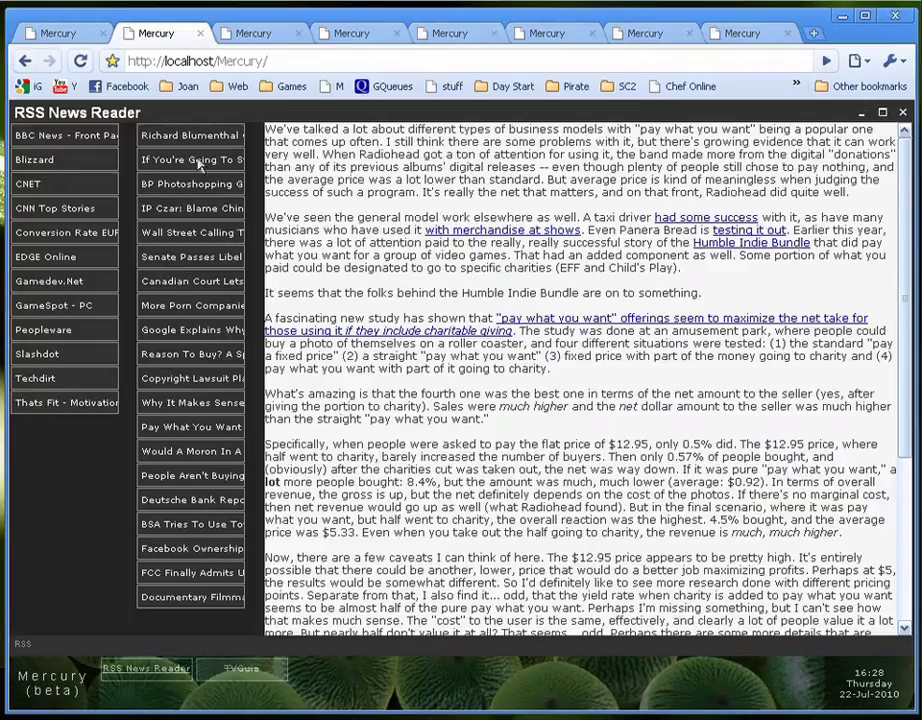
pyautogui.click(861, 113)
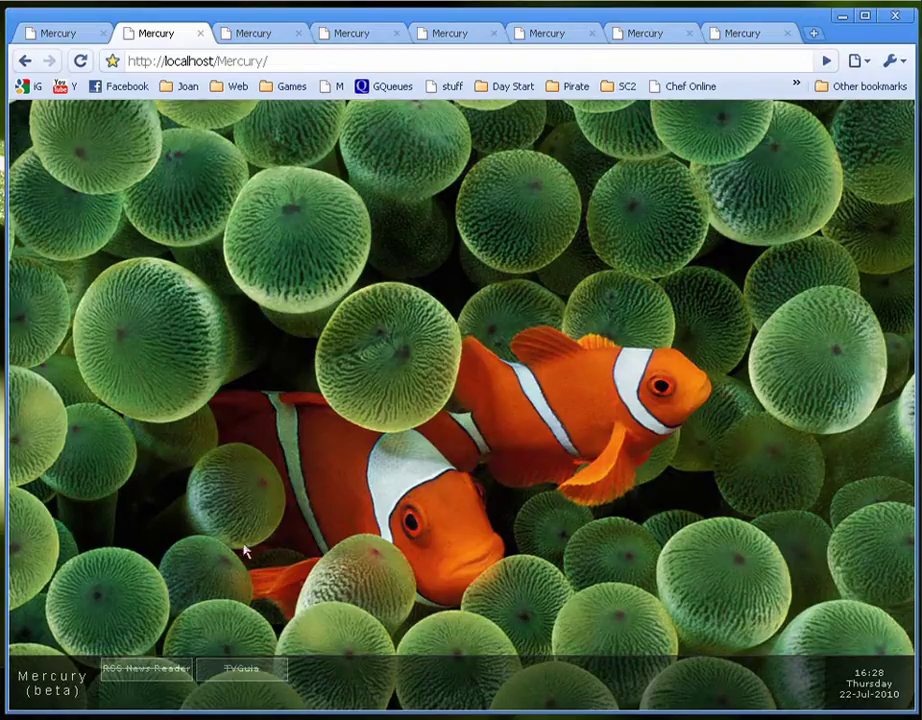
pyautogui.click(236, 668)
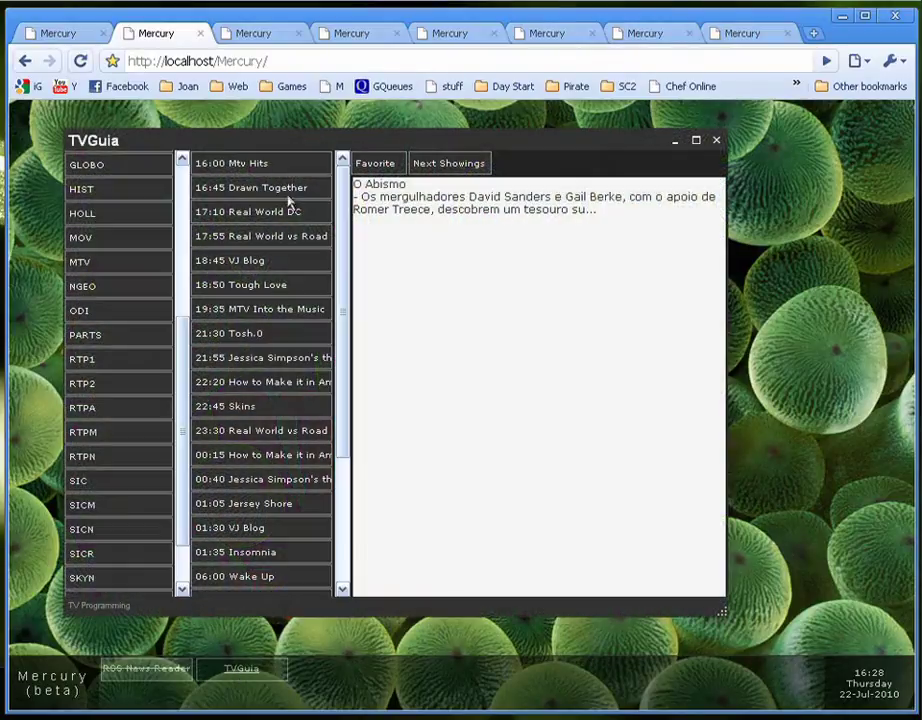
# - Maximize TVGuia, pick the HOLL channel and view the 16:25 Parque Jurássico description
pyautogui.moveTo(265, 152); pyautogui.dragTo(232, 124)
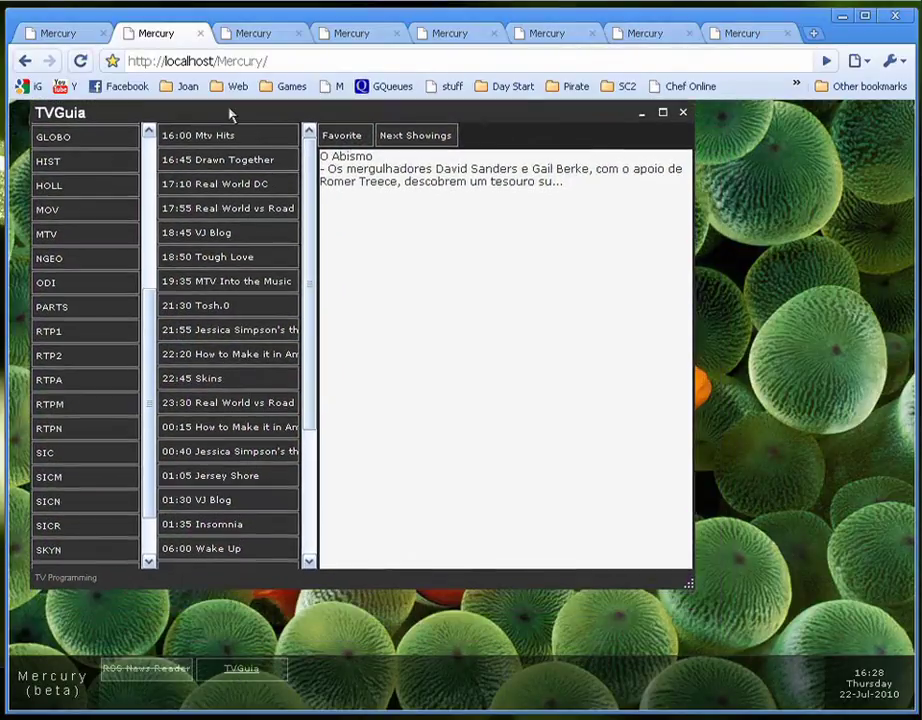
pyautogui.click(661, 114)
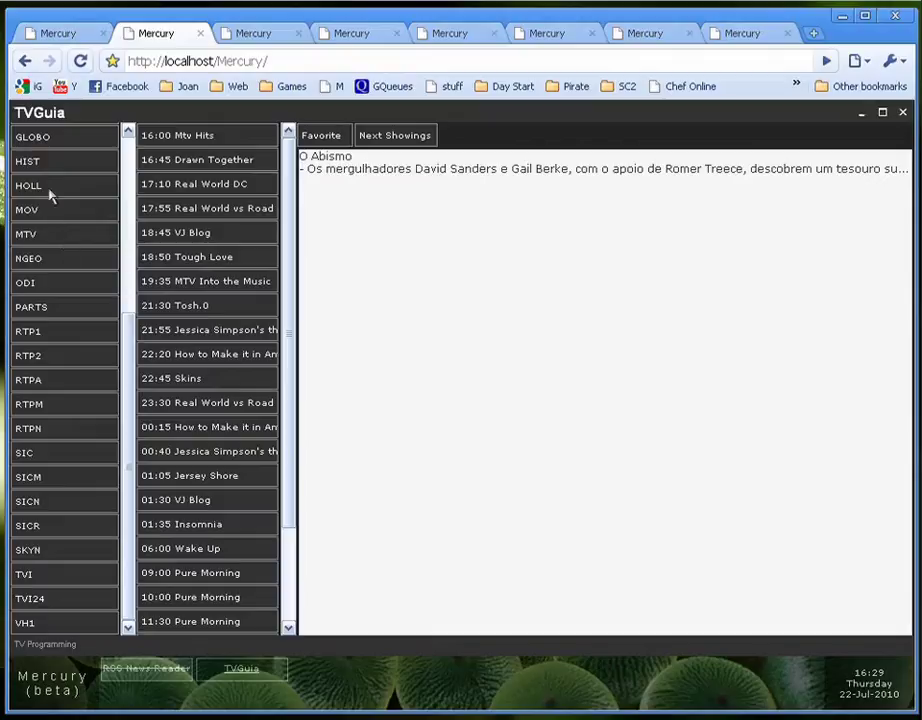
pyautogui.scroll(5, 121, 305)
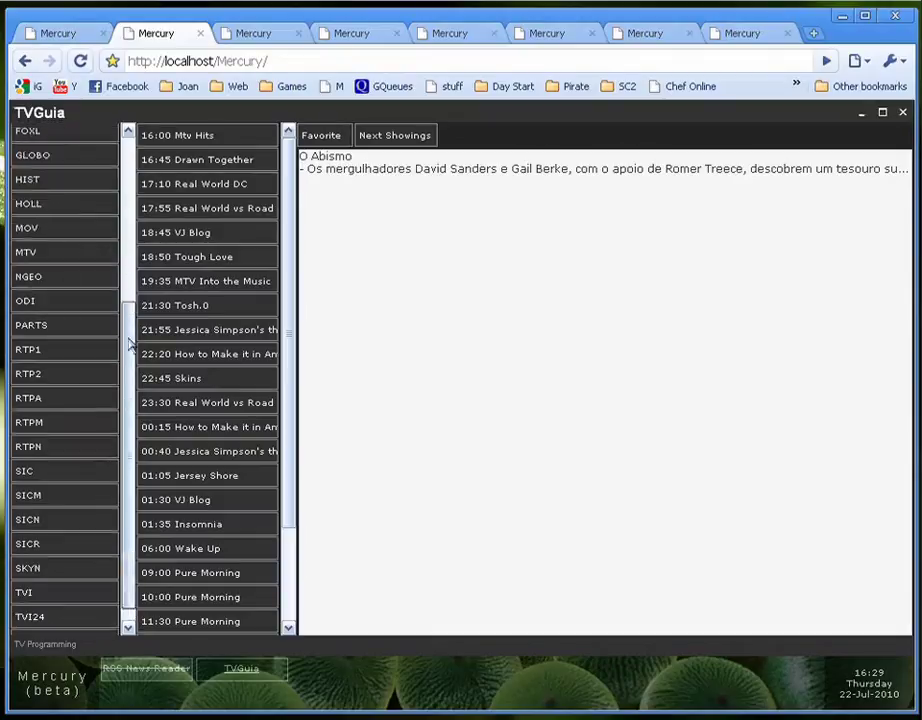
pyautogui.moveTo(123, 298); pyautogui.dragTo(124, 420)
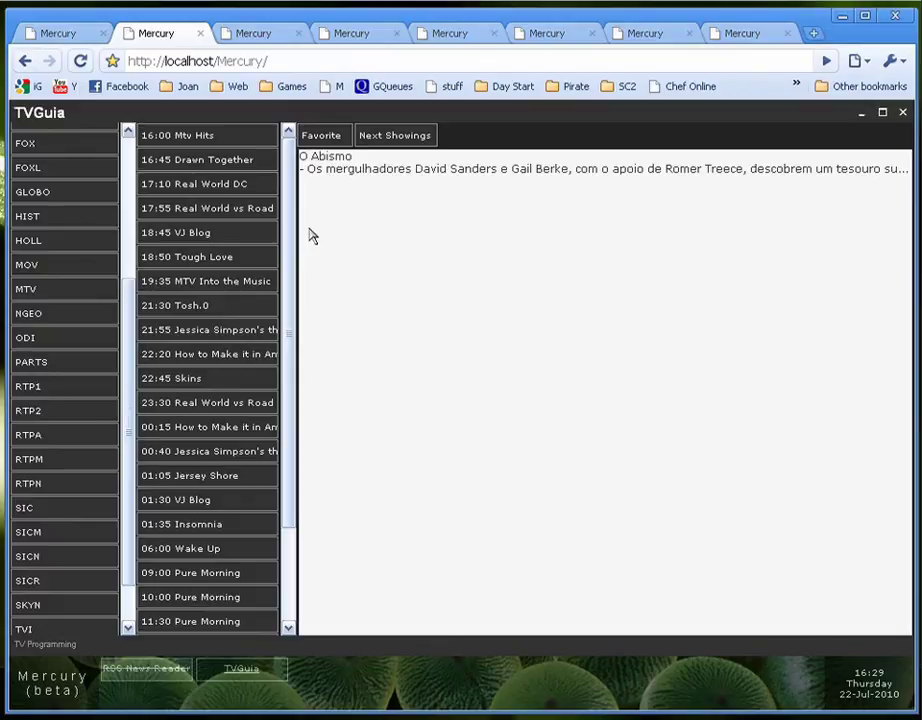
pyautogui.click(64, 248)
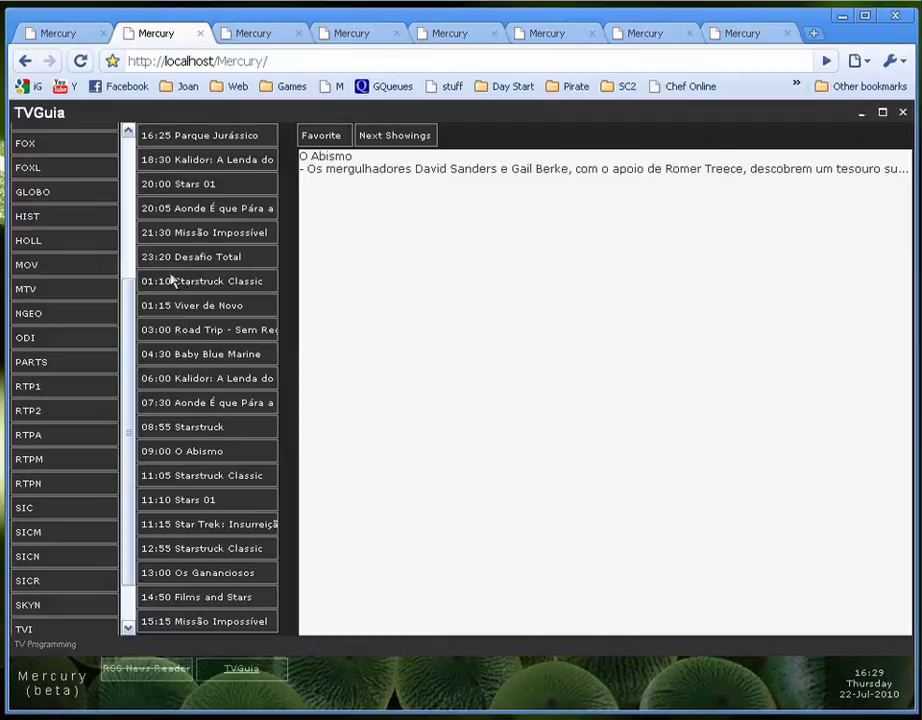
pyautogui.click(204, 137)
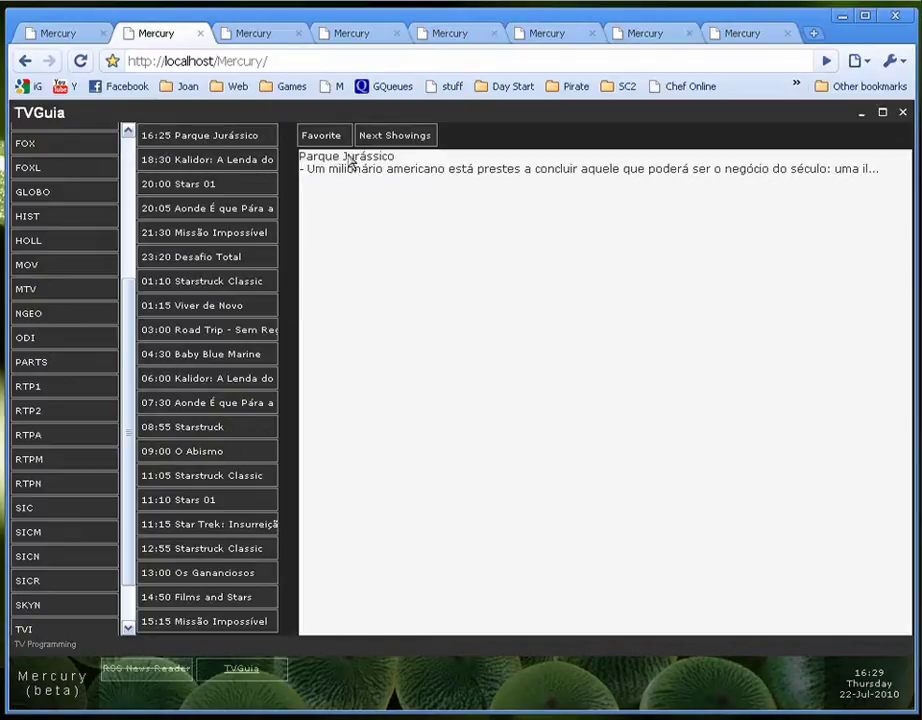
pyautogui.moveTo(325, 157); pyautogui.dragTo(840, 191)
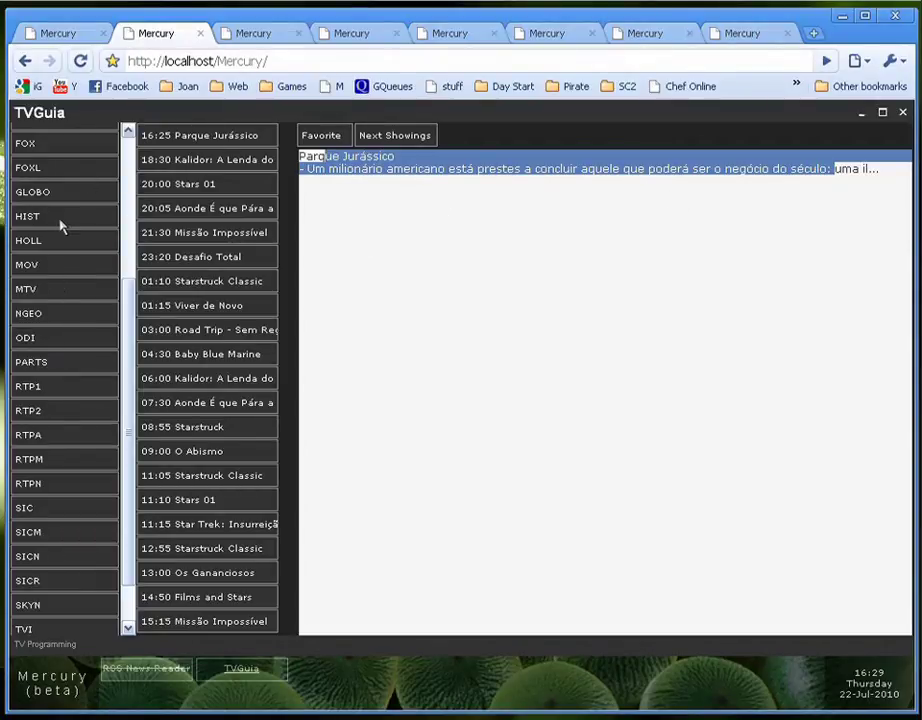
pyautogui.click(54, 247)
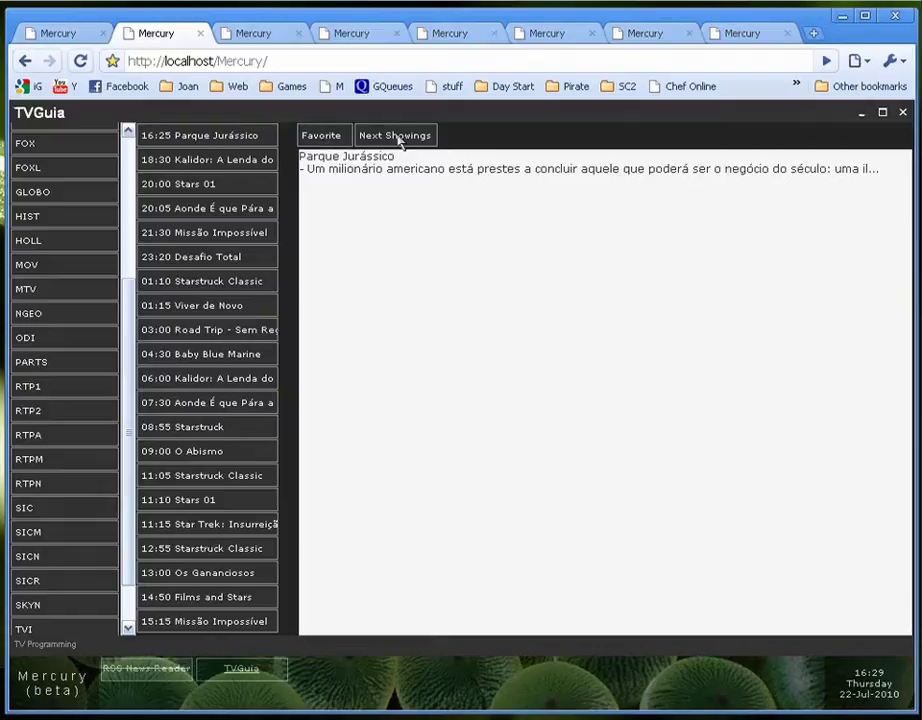
# - Show FOX's House episode details and list its next showings, then go to the charts tab
pyautogui.click(60, 176)
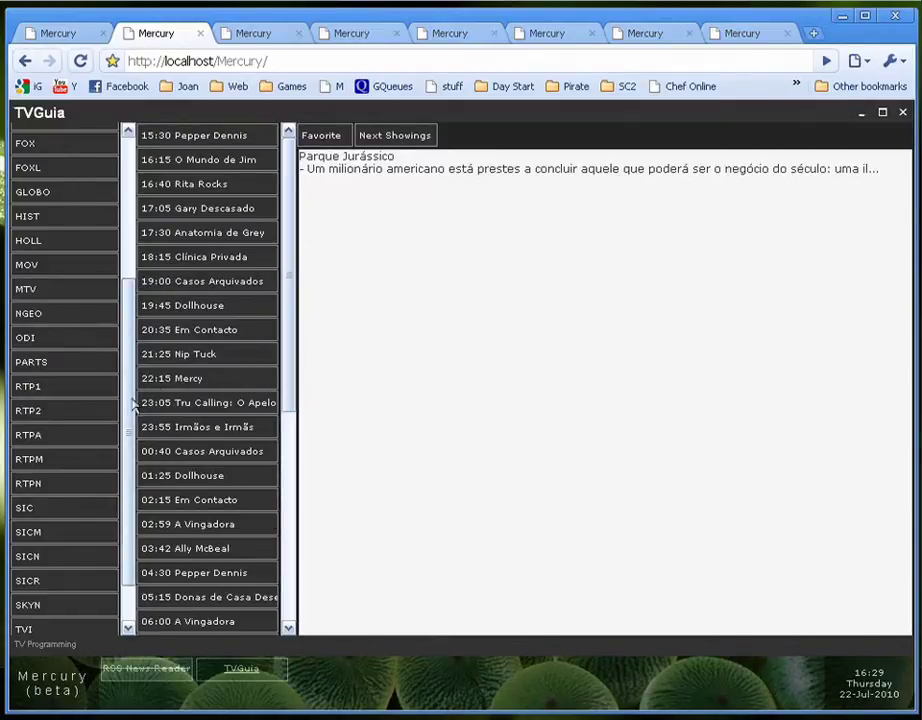
pyautogui.click(54, 150)
pyautogui.click(208, 212)
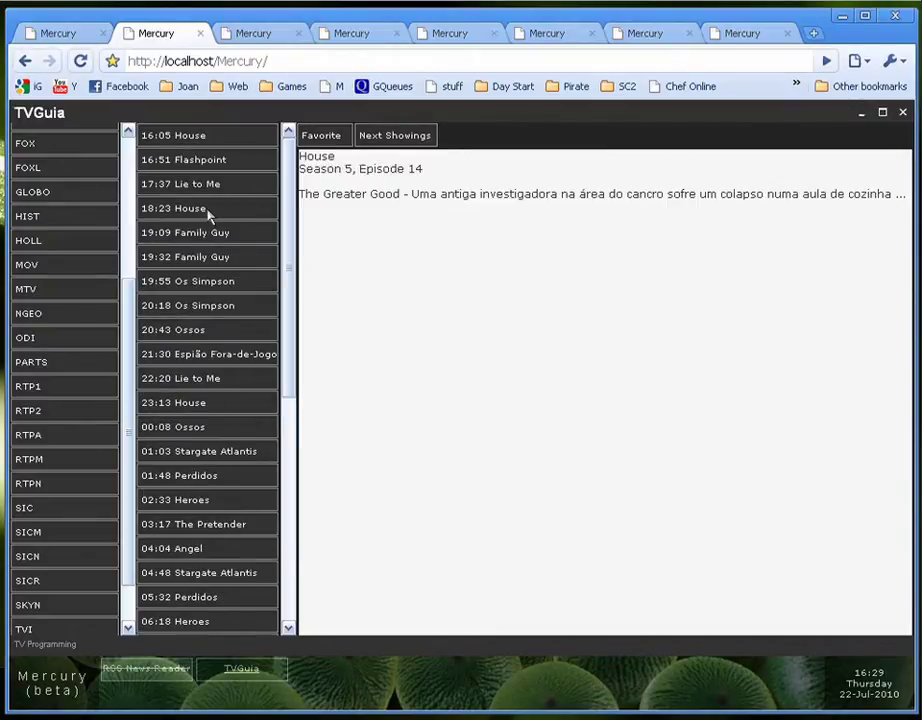
pyautogui.click(208, 138)
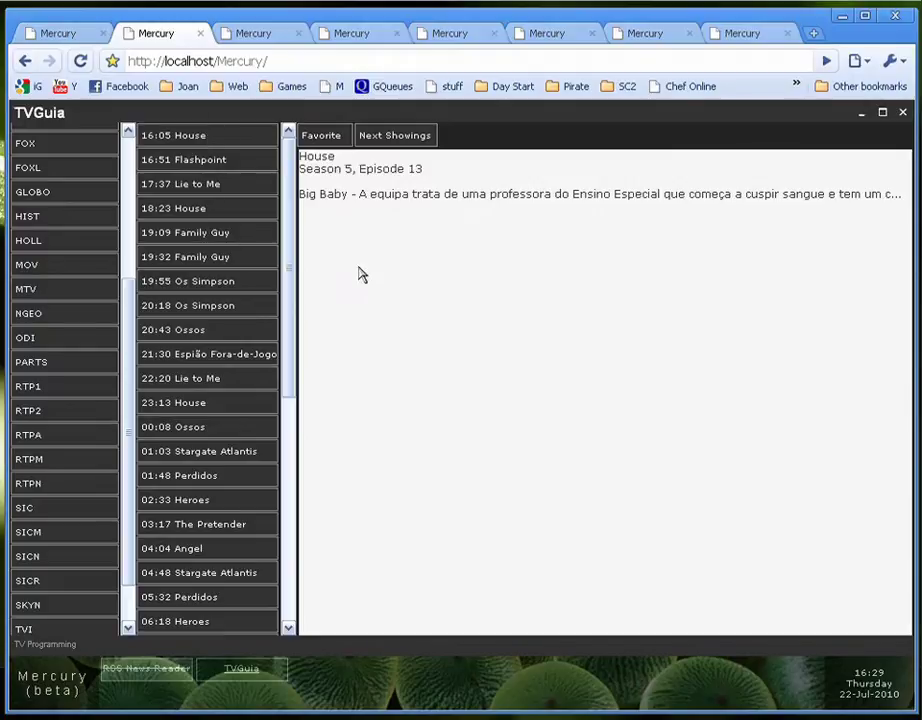
pyautogui.click(398, 139)
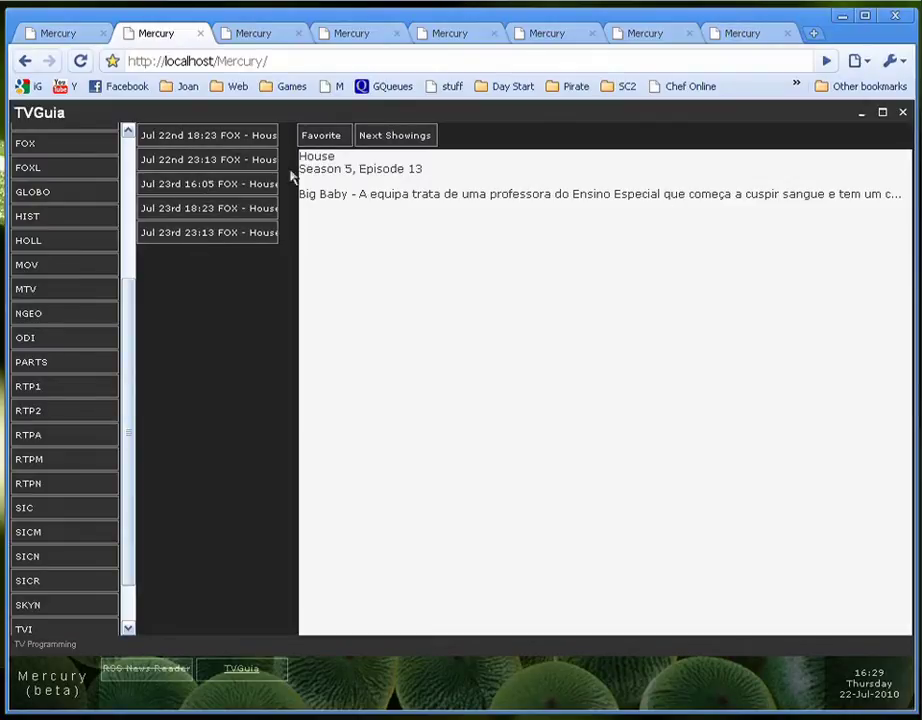
pyautogui.scroll(3, 122, 197)
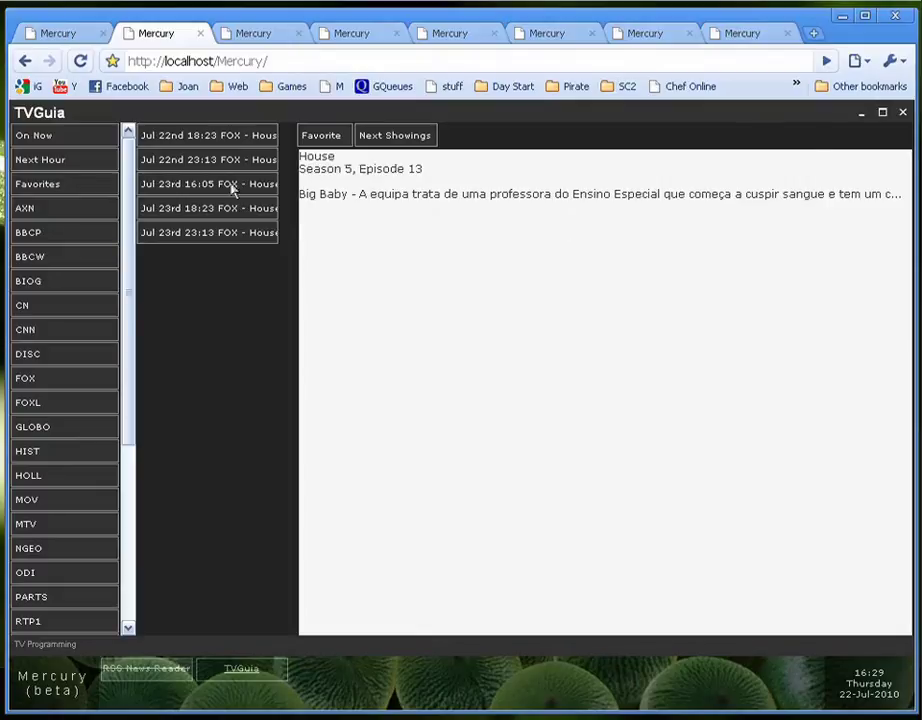
pyautogui.click(255, 34)
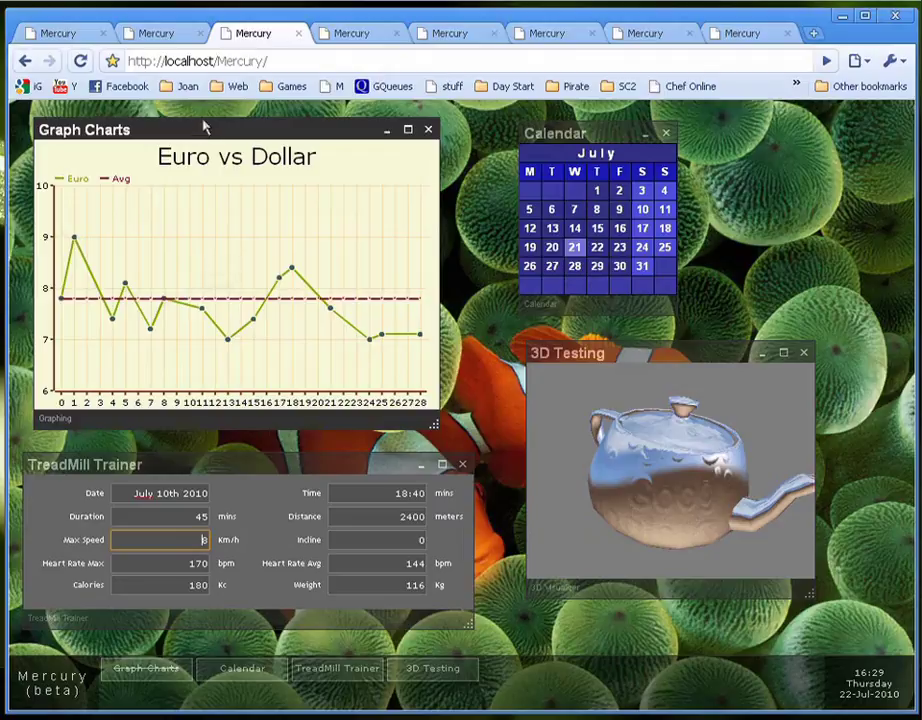
# - Move and resize the Graph Charts window larger so the Euro vs Dollar graph widens
pyautogui.moveTo(199, 133)
pyautogui.mouseDown()
pyautogui.moveTo(181, 119)
pyautogui.moveTo(184, 127)
pyautogui.mouseUp()
pyautogui.moveTo(80, 282)
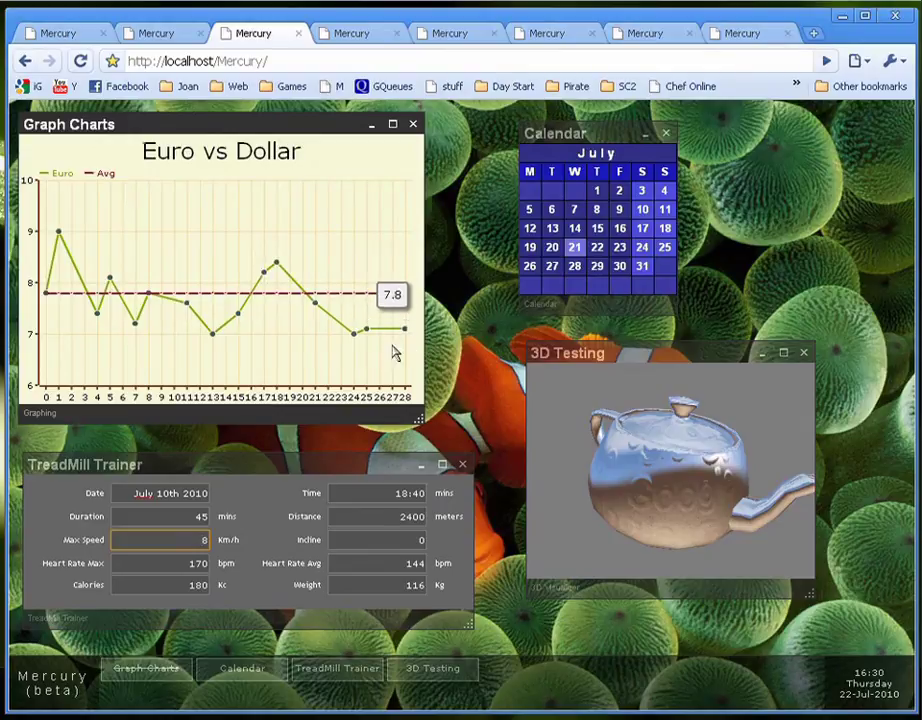
pyautogui.moveTo(420, 442); pyautogui.dragTo(486, 438)
pyautogui.moveTo(155, 120)
pyautogui.mouseDown()
pyautogui.moveTo(155, 111)
pyautogui.moveTo(151, 122)
pyautogui.mouseUp()
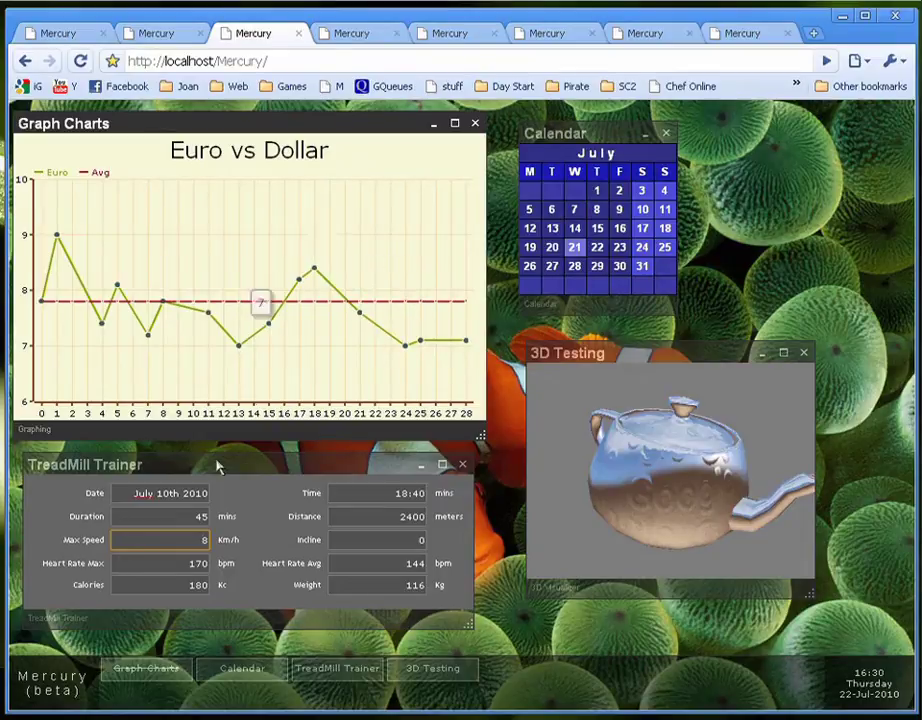
# - Bring the TreadMill Trainer and Calendar windows forward and nudge both into place
pyautogui.click(178, 476)
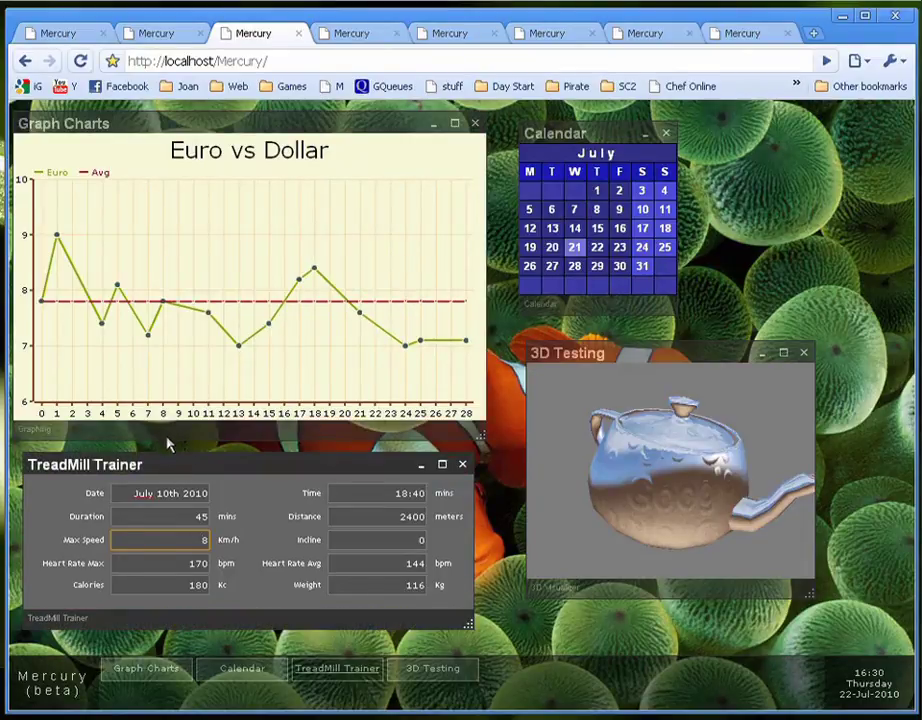
pyautogui.click(131, 496)
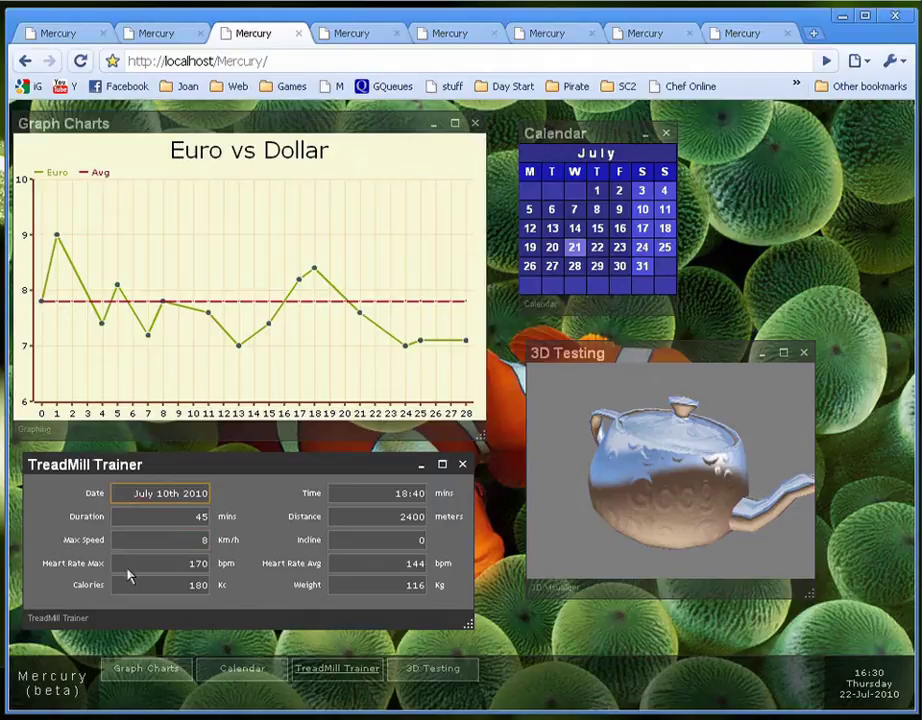
pyautogui.moveTo(152, 471)
pyautogui.mouseDown()
pyautogui.moveTo(158, 484)
pyautogui.moveTo(162, 467)
pyautogui.mouseUp()
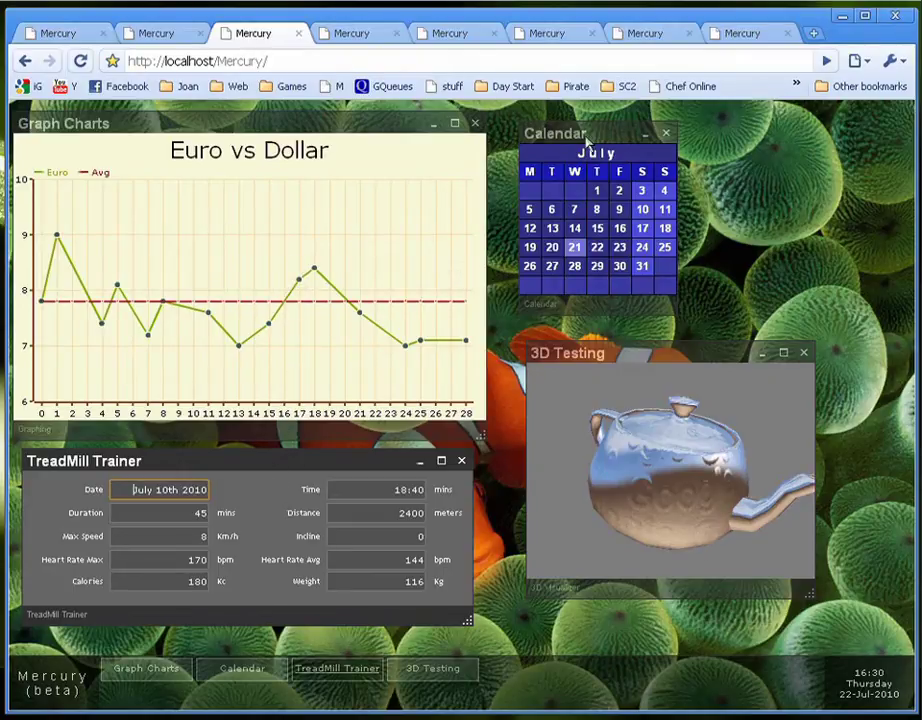
pyautogui.click(561, 239)
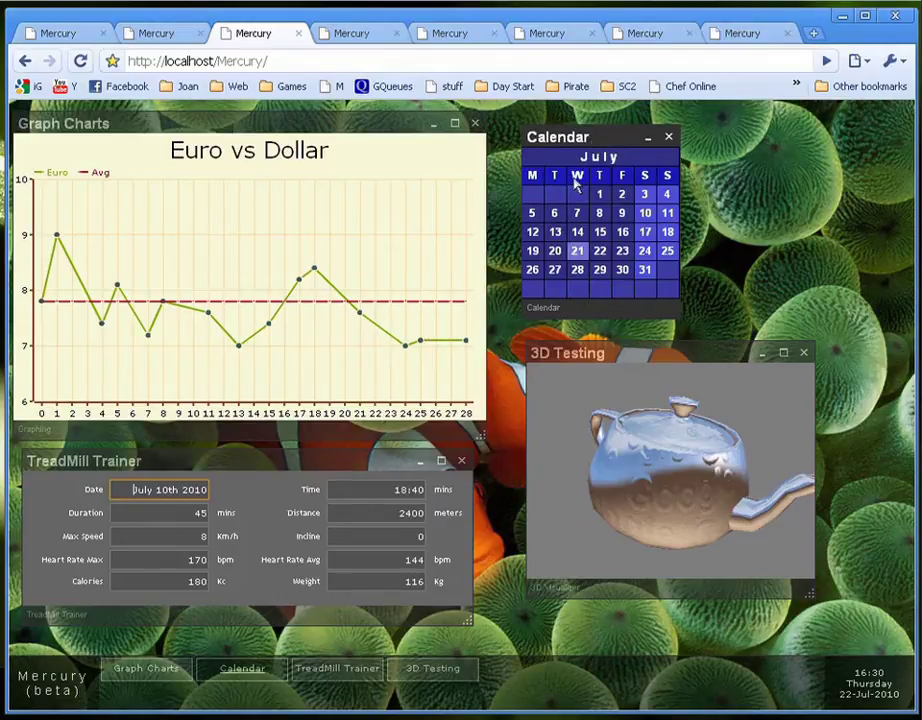
pyautogui.moveTo(621, 140); pyautogui.dragTo(659, 137)
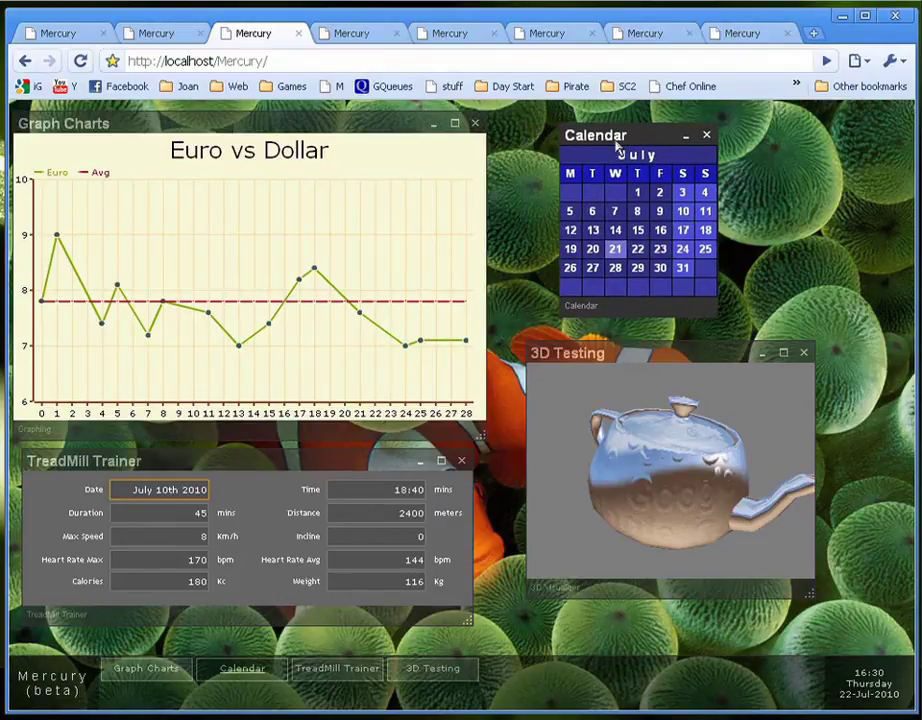
# - Minimize the Graph Charts, TreadMill Trainer and Calendar windows, leaving 3D Testing
pyautogui.click(448, 129)
pyautogui.click(418, 461)
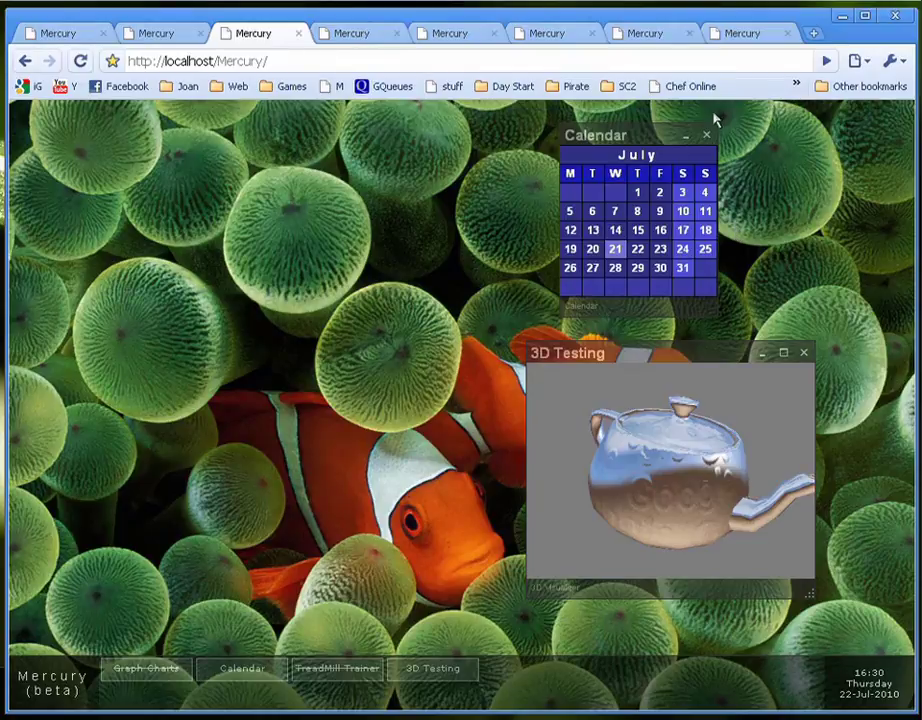
pyautogui.click(686, 135)
# - Move the 3D Testing window up-left, enlarge it, and rotate the teapot upright, spout right
pyautogui.moveTo(648, 360); pyautogui.dragTo(260, 168)
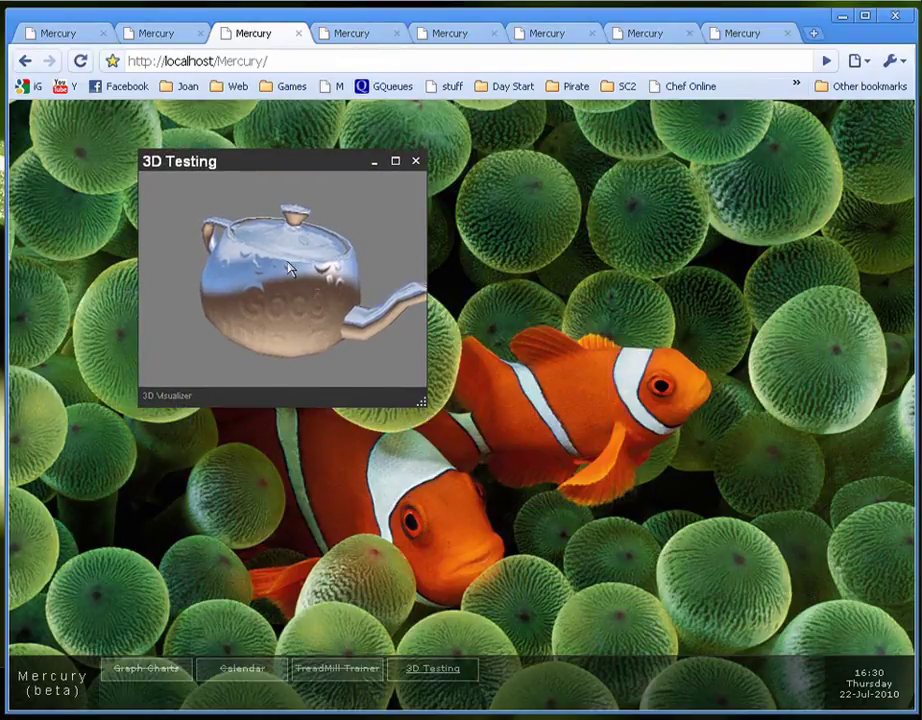
pyautogui.moveTo(288, 268); pyautogui.dragTo(266, 268)
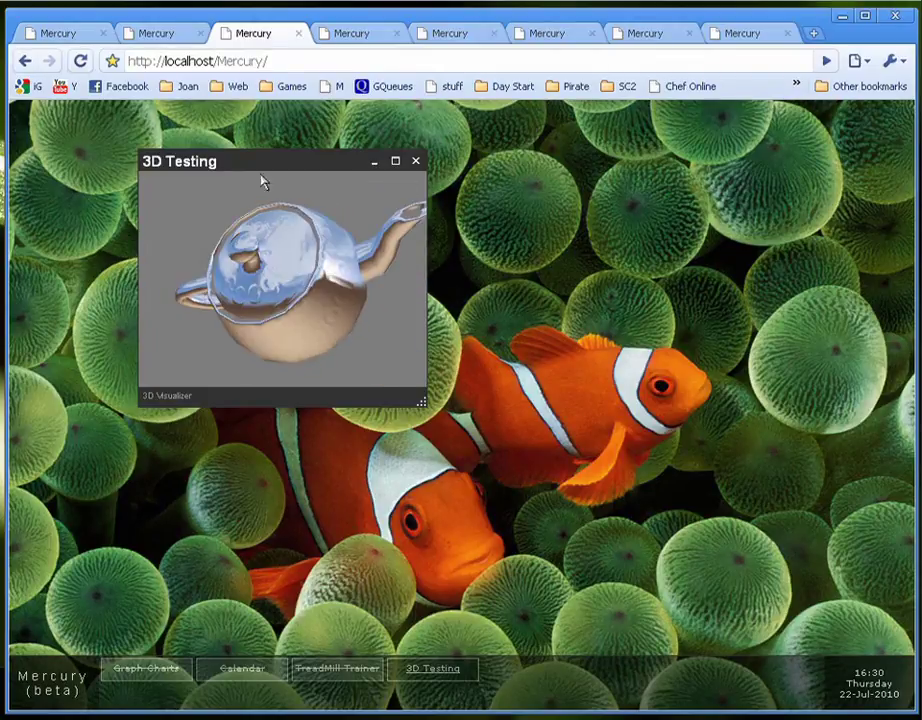
pyautogui.doubleClick(261, 170)
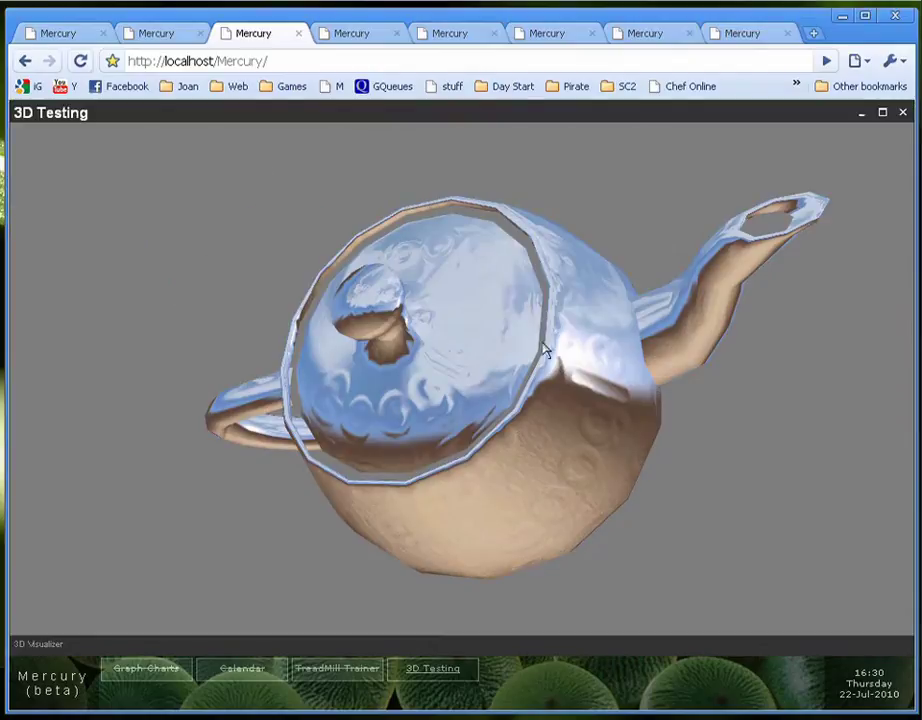
pyautogui.doubleClick(416, 120)
pyautogui.moveTo(421, 405); pyautogui.dragTo(622, 526)
pyautogui.moveTo(397, 387); pyautogui.dragTo(474, 346)
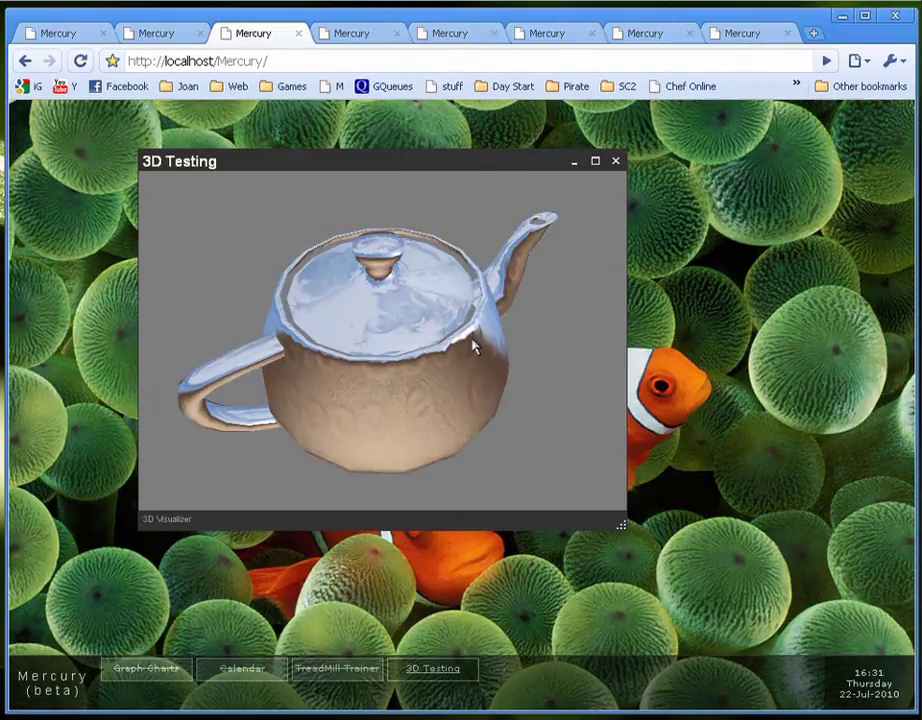
# - On the widgets desktop, open the Euromilhões, Fifa World Cup, Weather, Twitter and Google Translate widgets
pyautogui.click(372, 44)
pyautogui.click(160, 670)
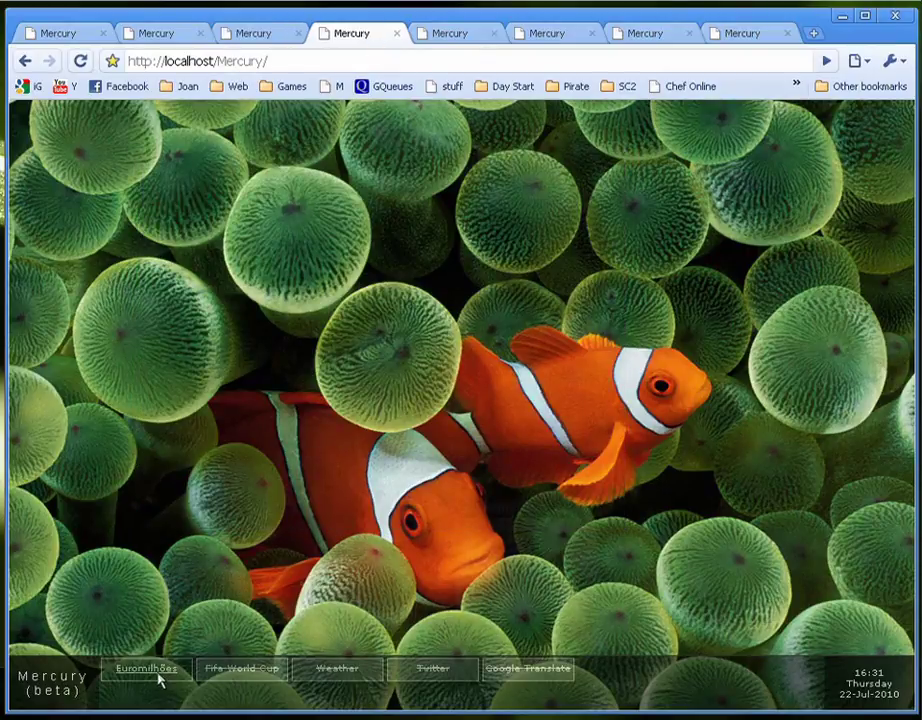
pyautogui.click(257, 670)
pyautogui.click(337, 670)
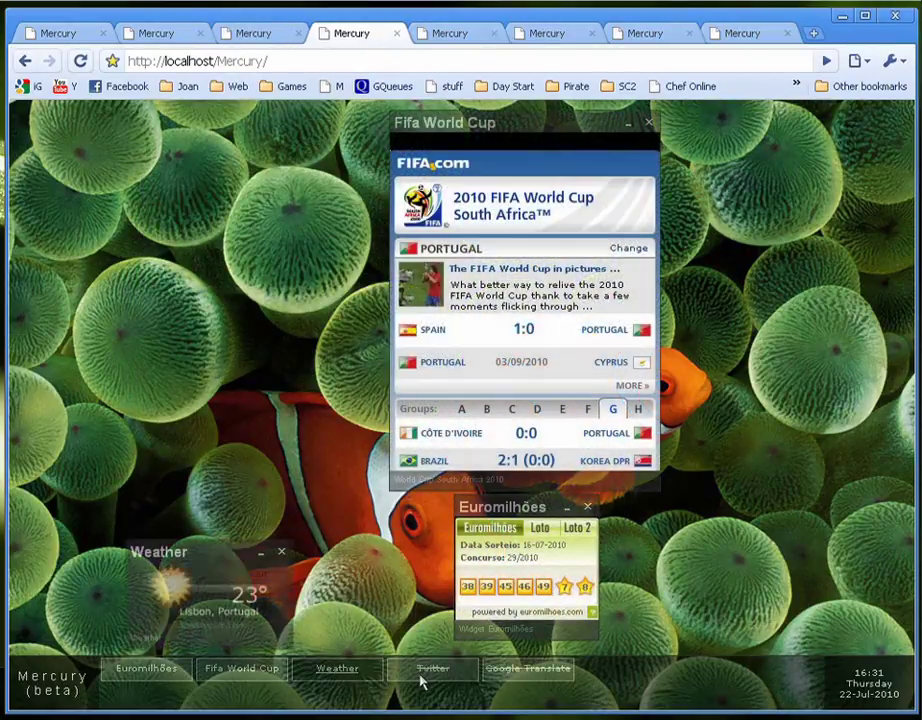
pyautogui.click(433, 670)
pyautogui.click(528, 670)
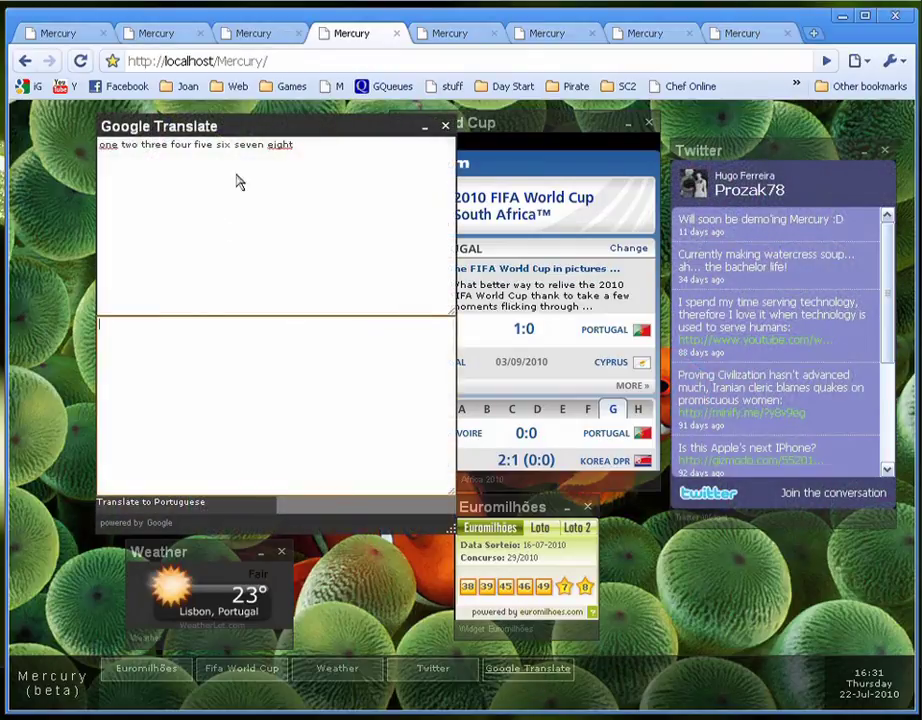
# - Minimize every widget except Google Translate, keeping the translator near the upper left
pyautogui.moveTo(243, 128); pyautogui.dragTo(175, 116)
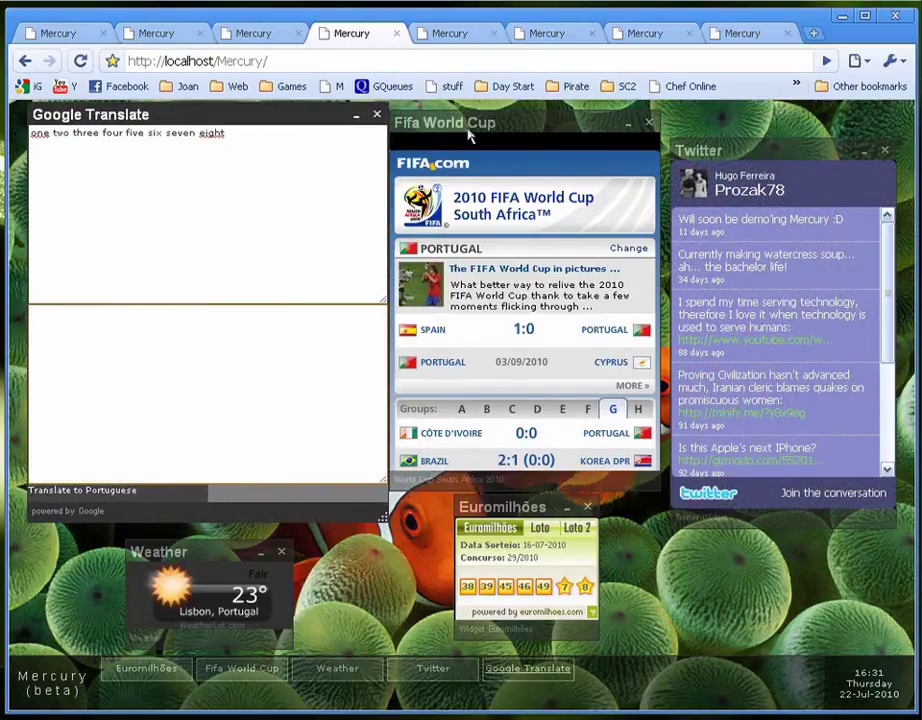
pyautogui.moveTo(467, 137); pyautogui.dragTo(447, 138)
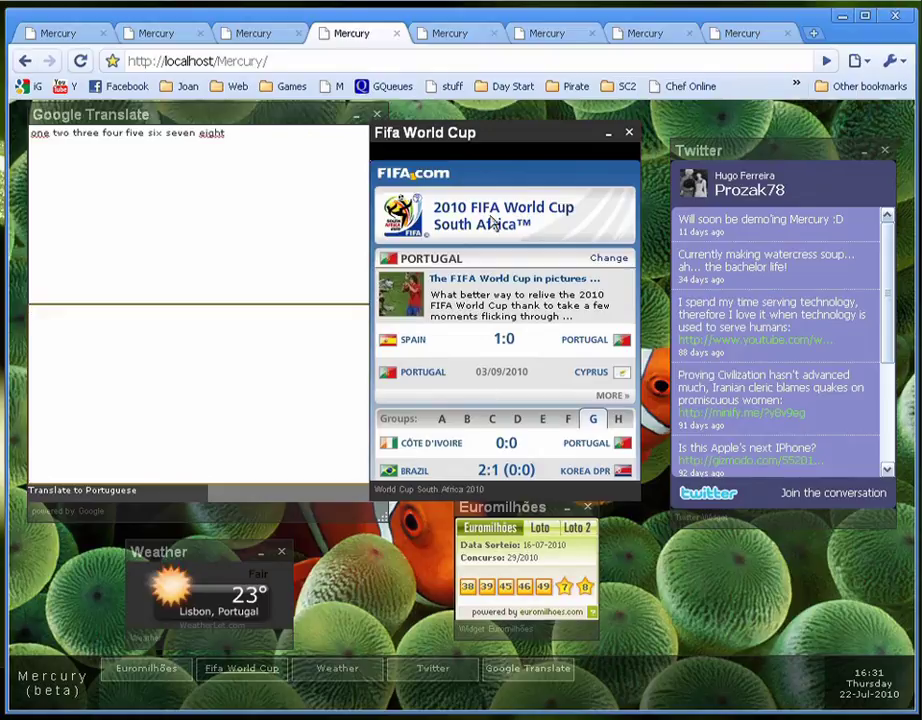
pyautogui.click(608, 132)
pyautogui.click(864, 151)
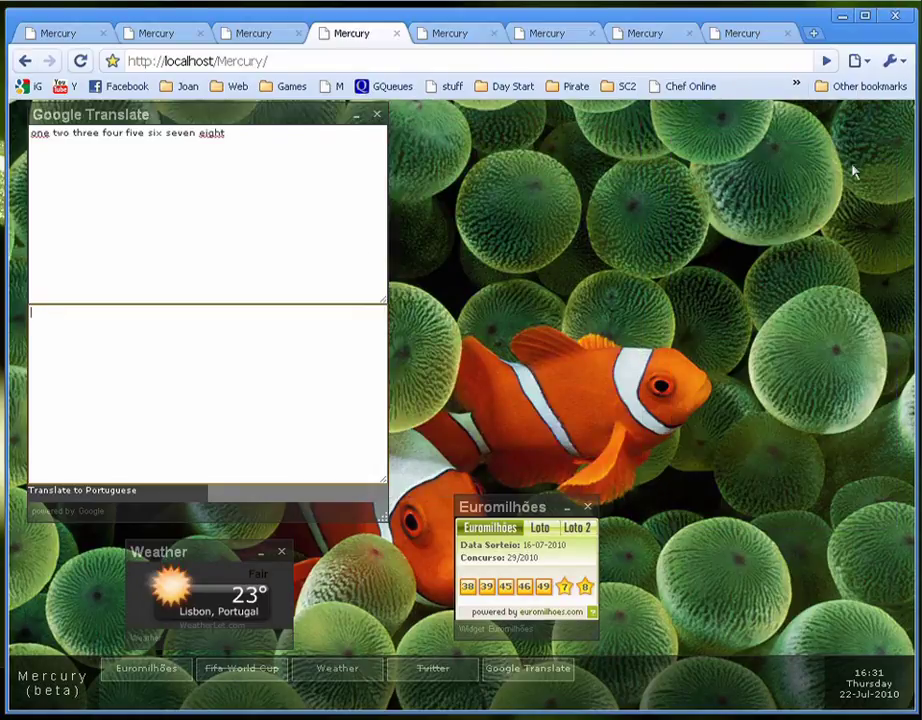
pyautogui.click(567, 507)
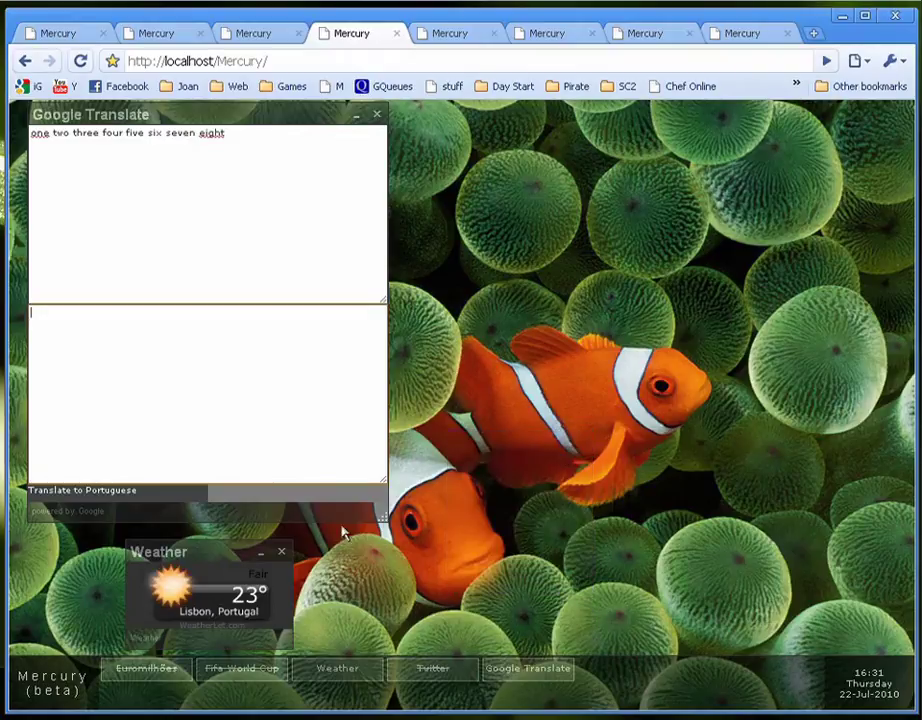
pyautogui.moveTo(219, 566); pyautogui.dragTo(537, 236)
pyautogui.click(577, 226)
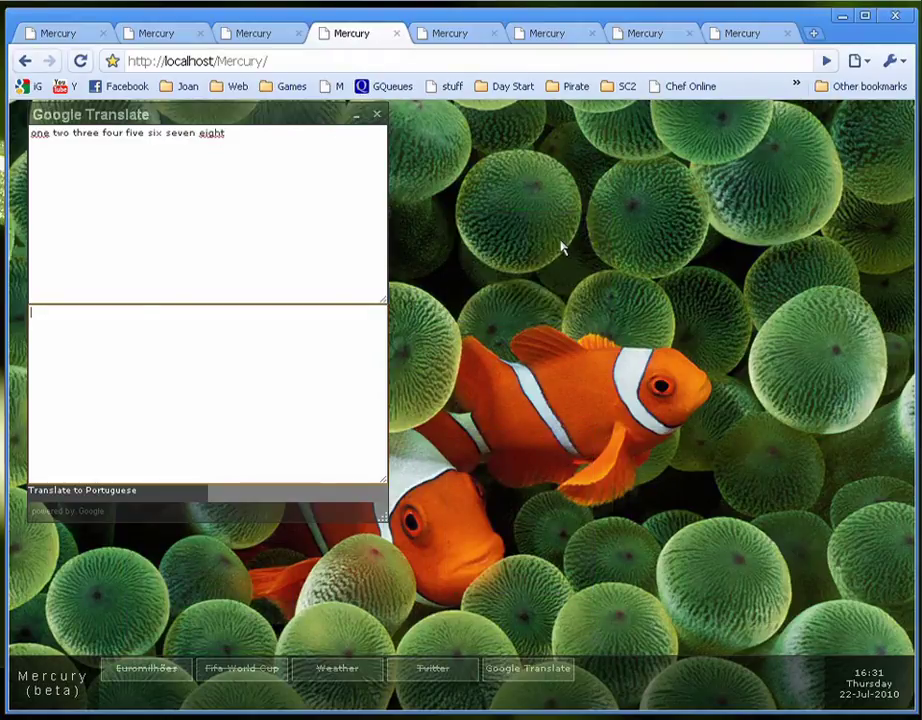
pyautogui.moveTo(80, 117); pyautogui.dragTo(177, 163)
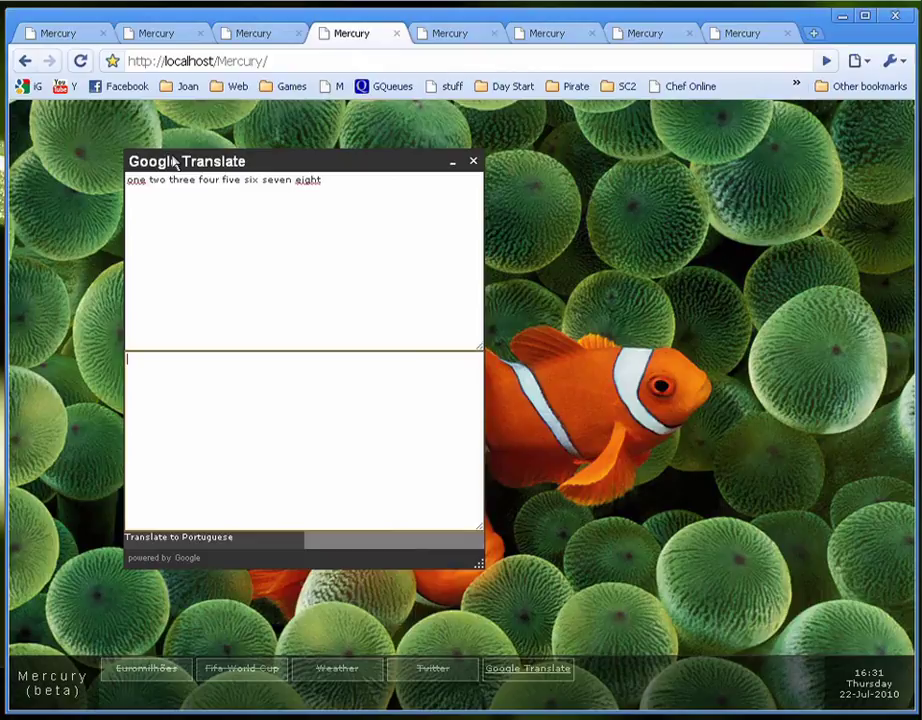
# - Translate 'one two three four five six seven eight' into Portuguese
pyautogui.click(352, 206)
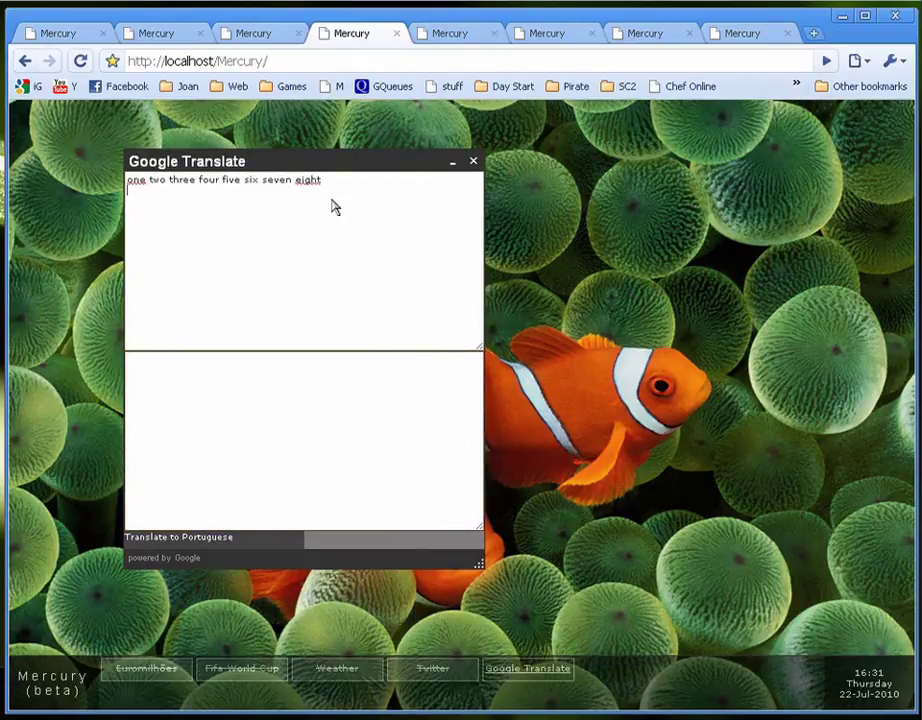
pyautogui.click(211, 541)
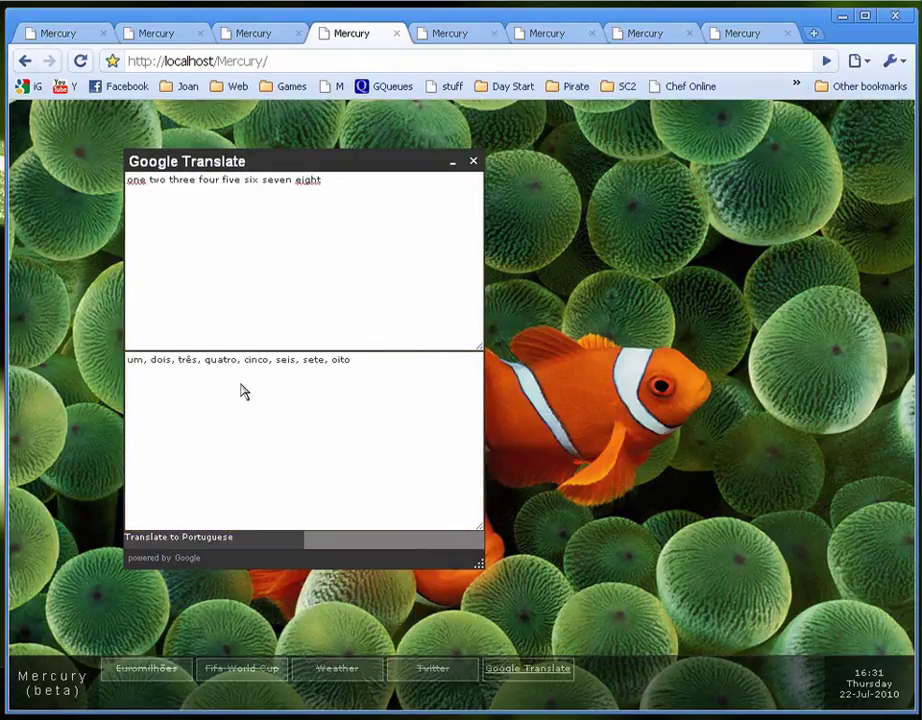
pyautogui.moveTo(154, 195); pyautogui.dragTo(360, 185)
pyautogui.click(241, 359)
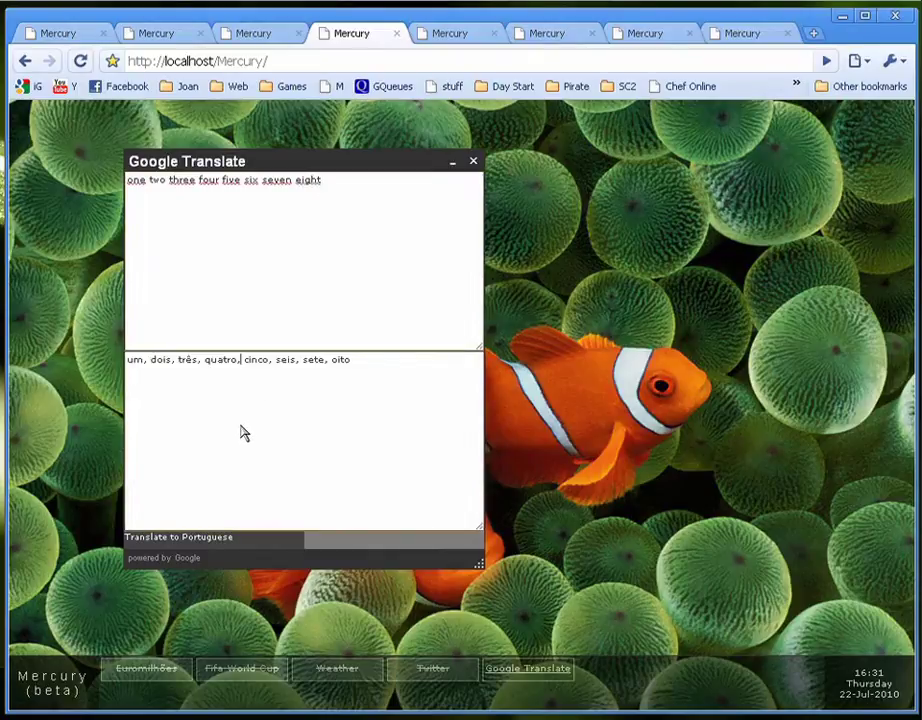
# - On the SteamBirds desktop, reposition the game window and adjust the top plane's flight path
pyautogui.click(457, 34)
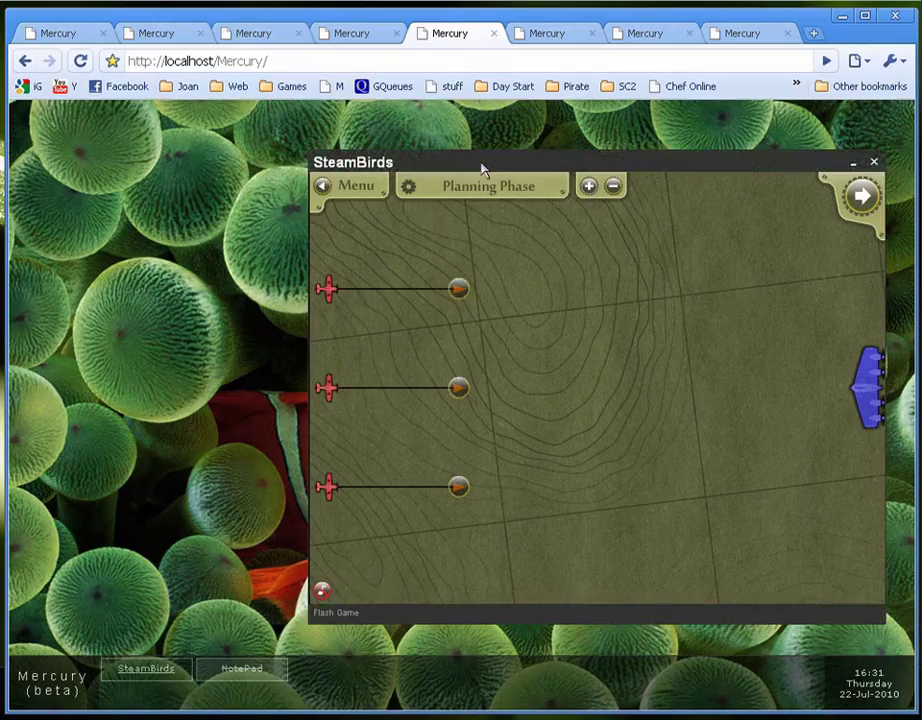
pyautogui.moveTo(482, 169)
pyautogui.mouseDown()
pyautogui.moveTo(488, 158)
pyautogui.moveTo(476, 160)
pyautogui.mouseUp()
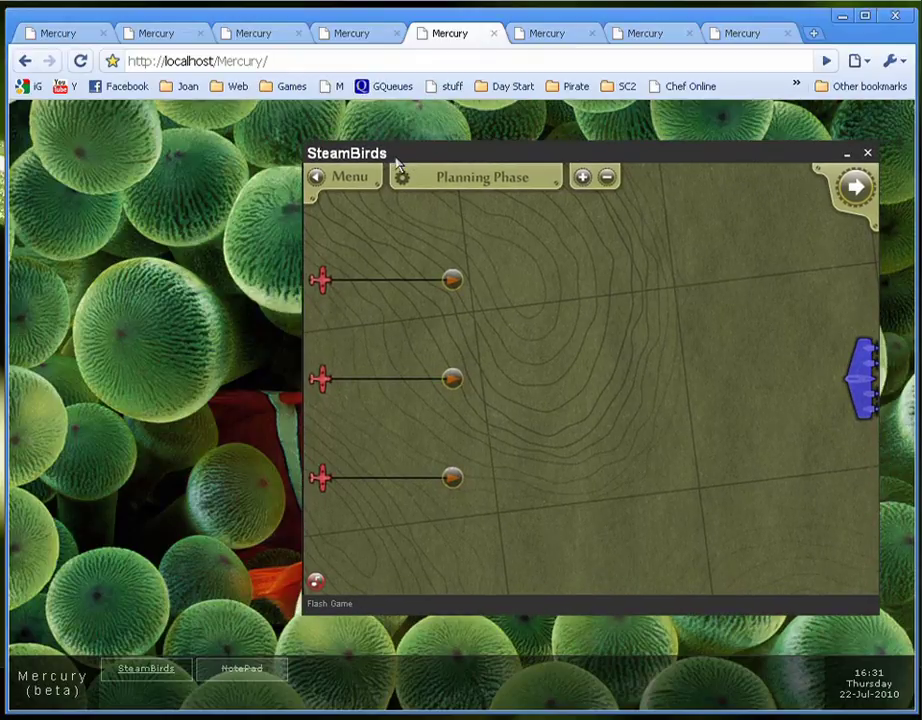
pyautogui.moveTo(605, 160); pyautogui.dragTo(630, 152)
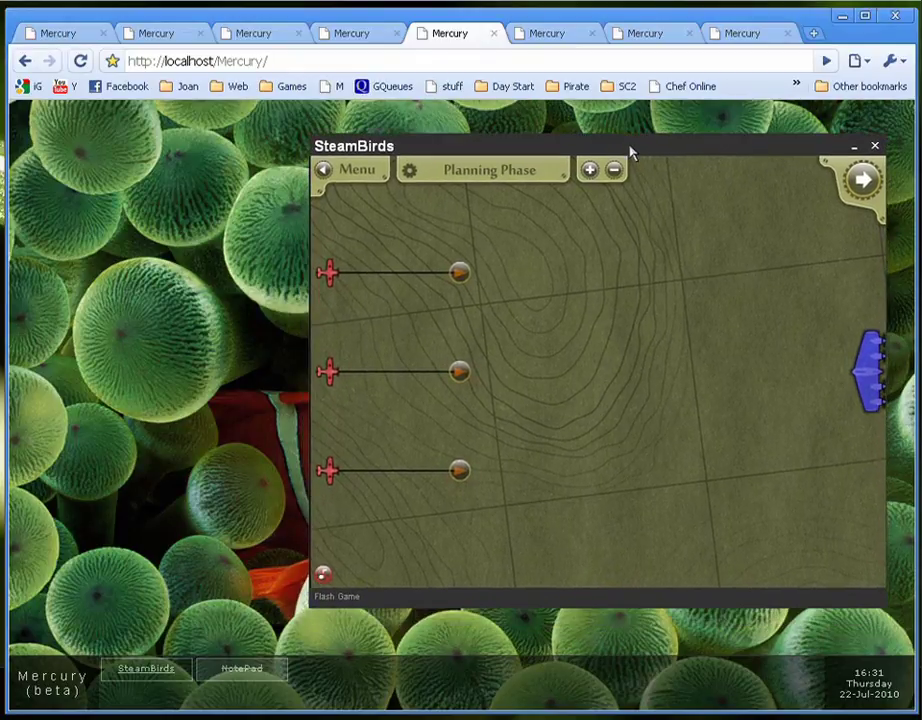
pyautogui.click(460, 273)
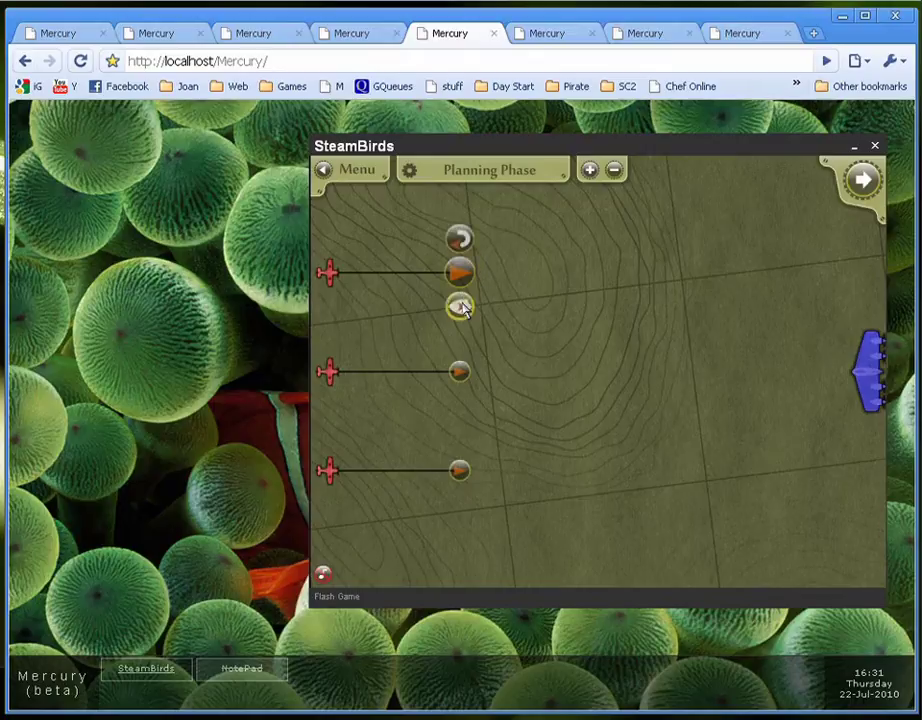
pyautogui.moveTo(460, 273)
pyautogui.mouseDown()
pyautogui.moveTo(455, 215)
pyautogui.moveTo(482, 372)
pyautogui.moveTo(517, 241)
pyautogui.moveTo(521, 283)
pyautogui.mouseUp()
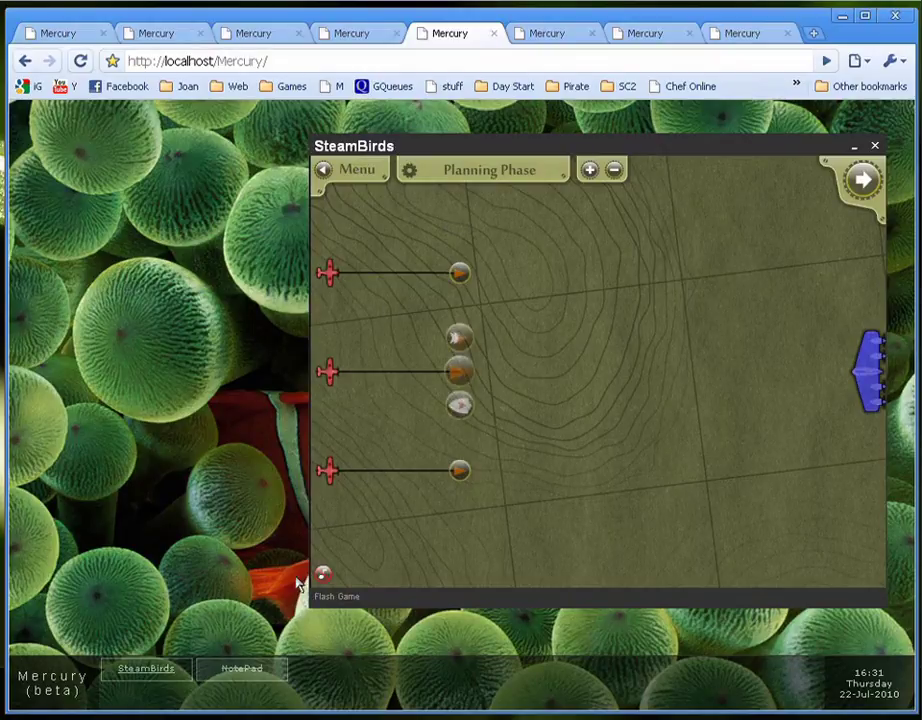
# - Open the NotePad todo list, move it up, and bring SteamBirds back in front
pyautogui.click(251, 678)
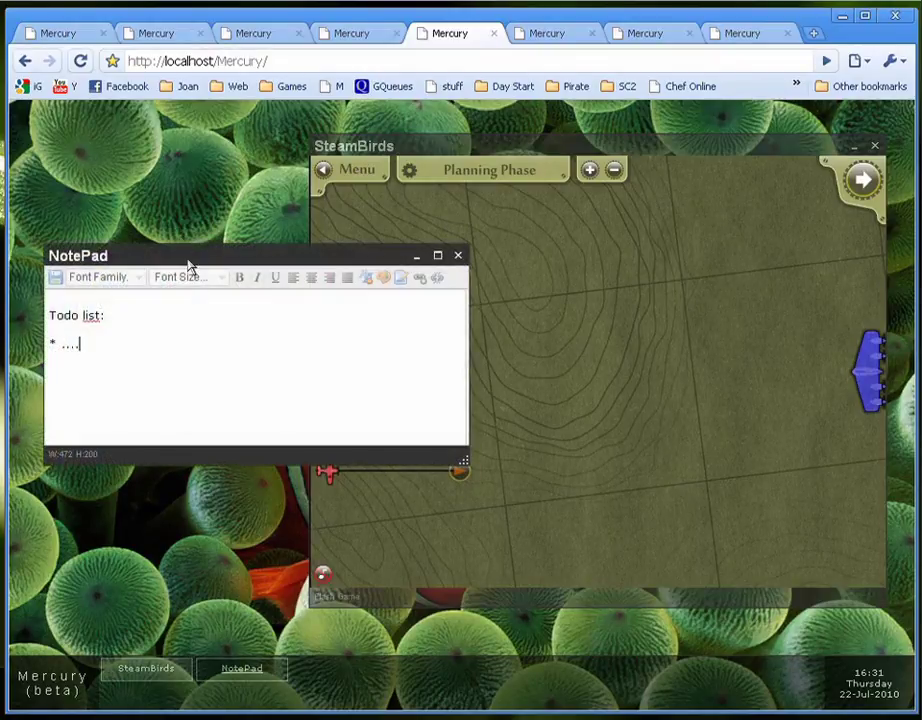
pyautogui.moveTo(189, 267); pyautogui.dragTo(367, 188)
pyautogui.click(487, 146)
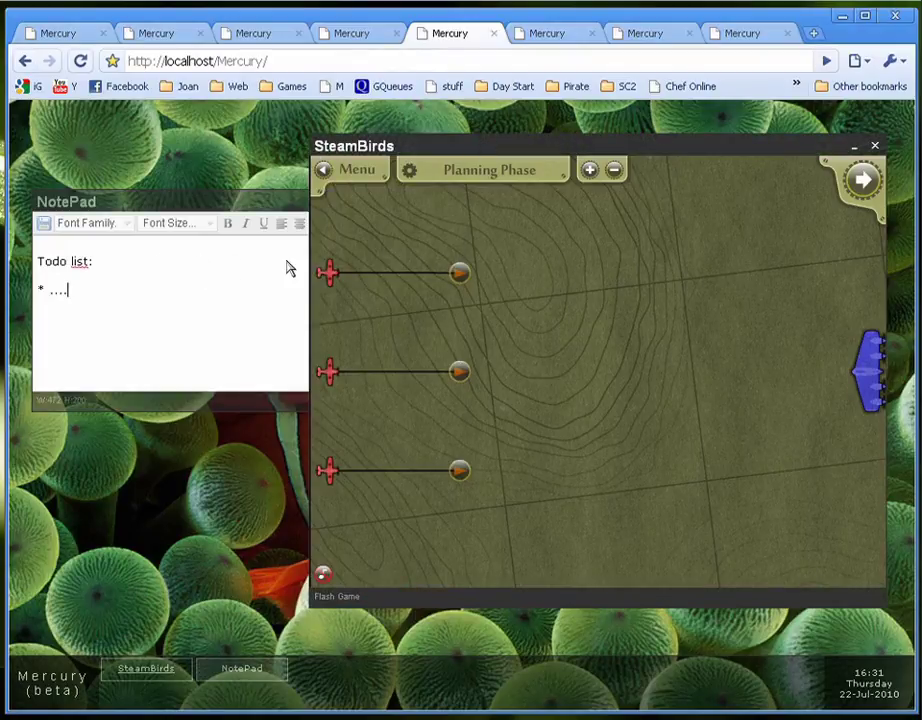
# - On the webcomics desktop, open and arrange the XKCD and Penny Arcade comic strips
pyautogui.click(548, 34)
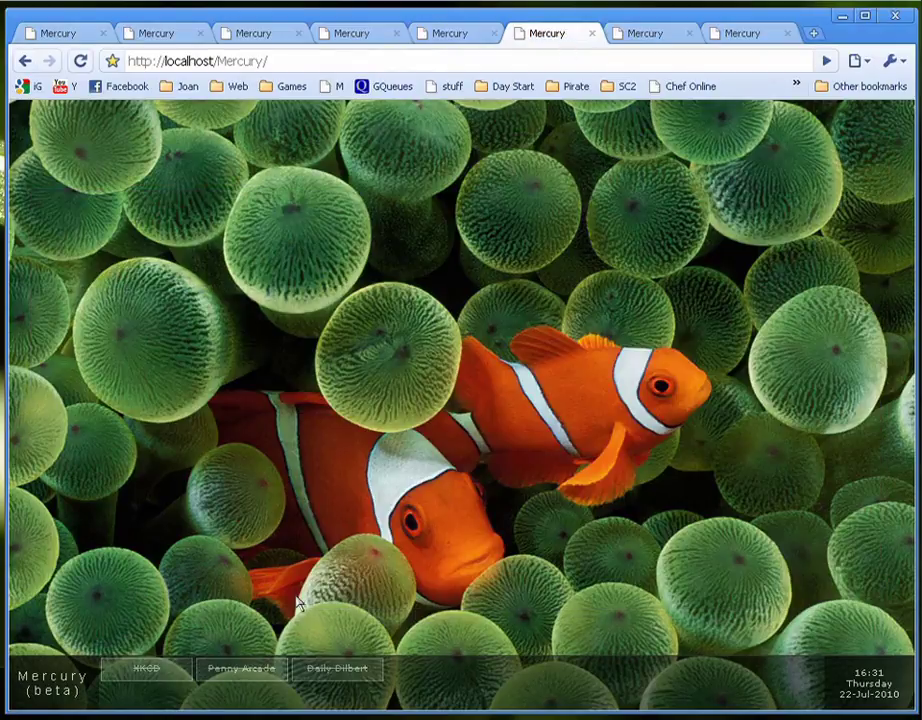
pyautogui.click(140, 683)
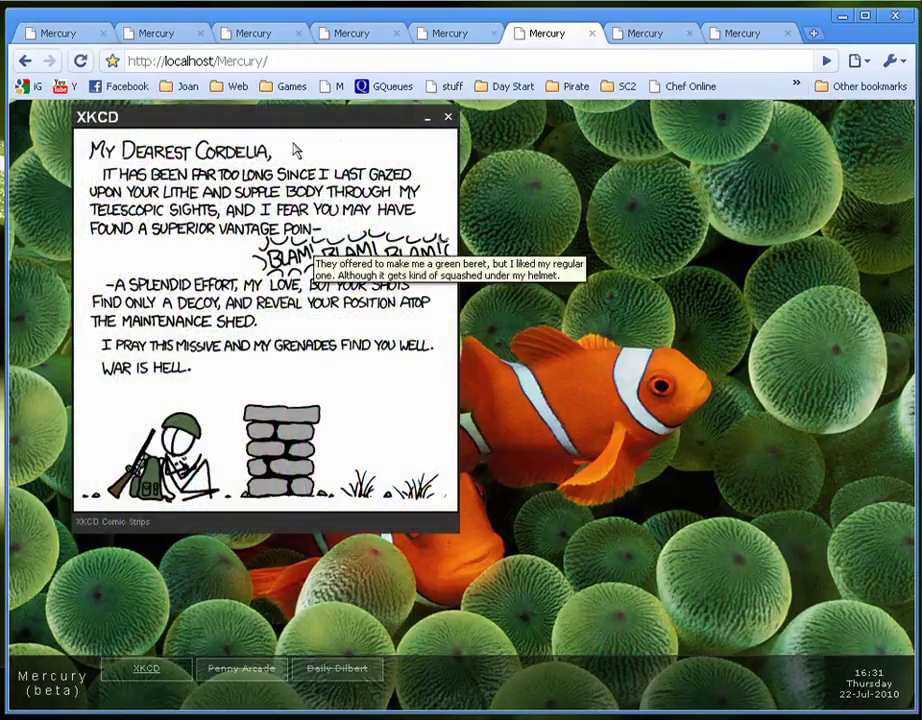
pyautogui.moveTo(293, 136); pyautogui.dragTo(285, 158)
pyautogui.click(251, 674)
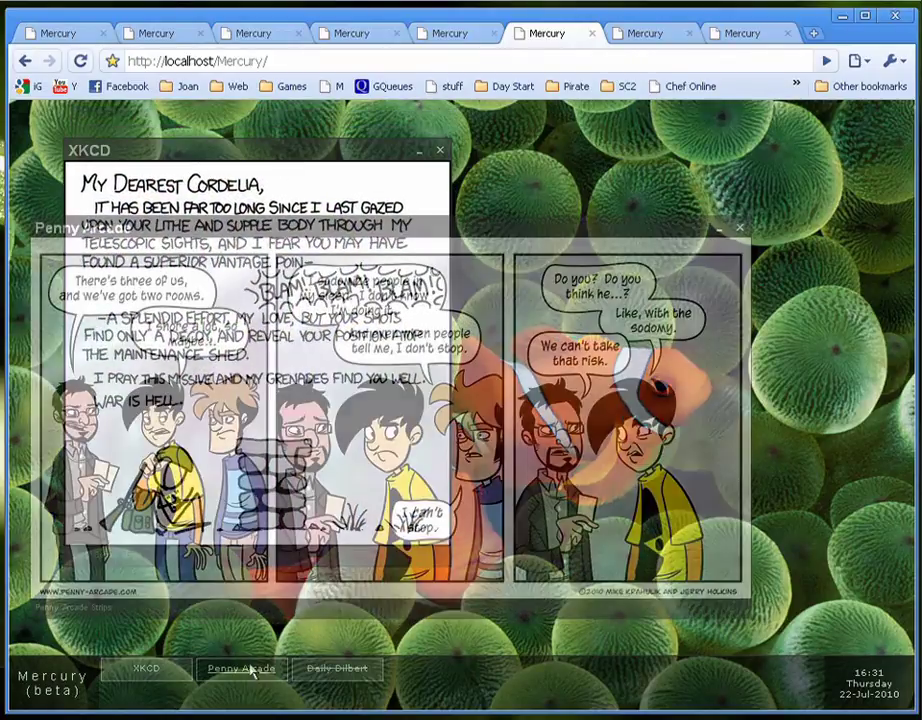
pyautogui.moveTo(331, 235); pyautogui.dragTo(466, 127)
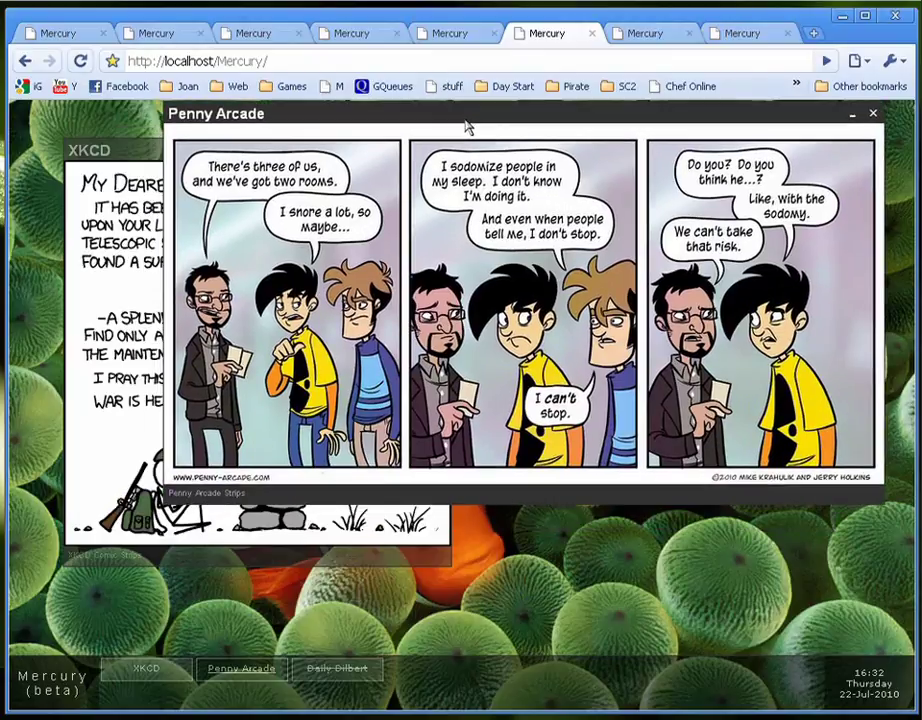
pyautogui.click(149, 365)
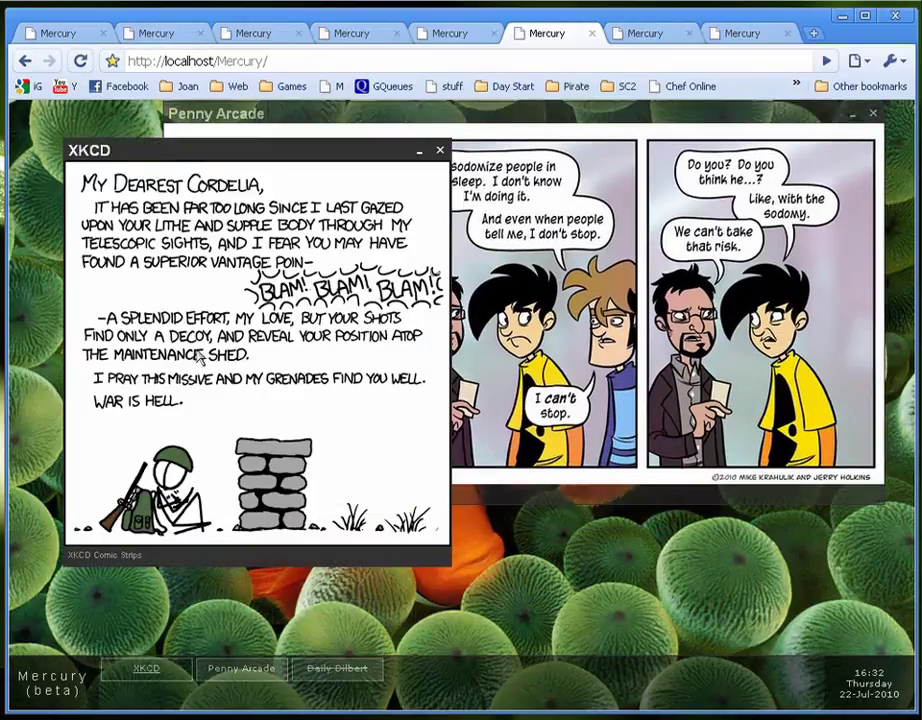
# - Open Daily Dilbert below the other comics, then go to the video players page
pyautogui.click(336, 668)
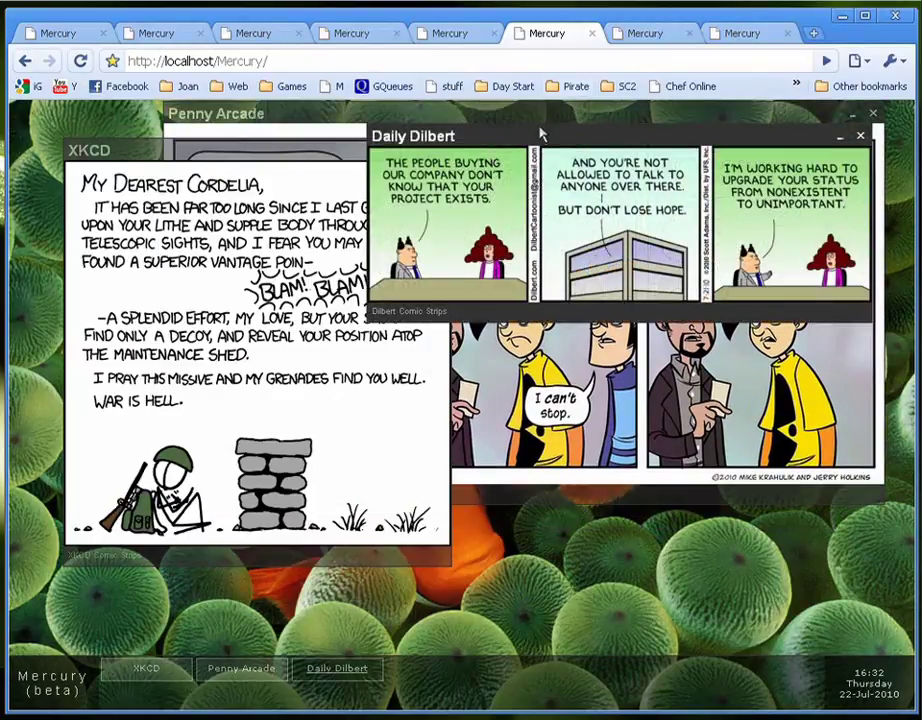
pyautogui.moveTo(541, 132); pyautogui.dragTo(530, 432)
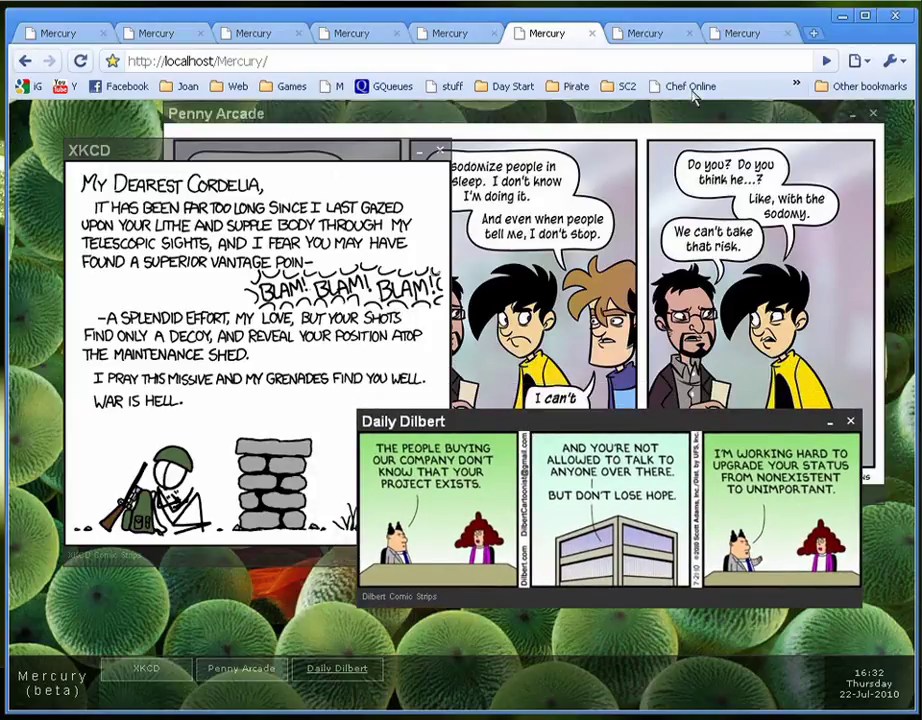
pyautogui.click(641, 40)
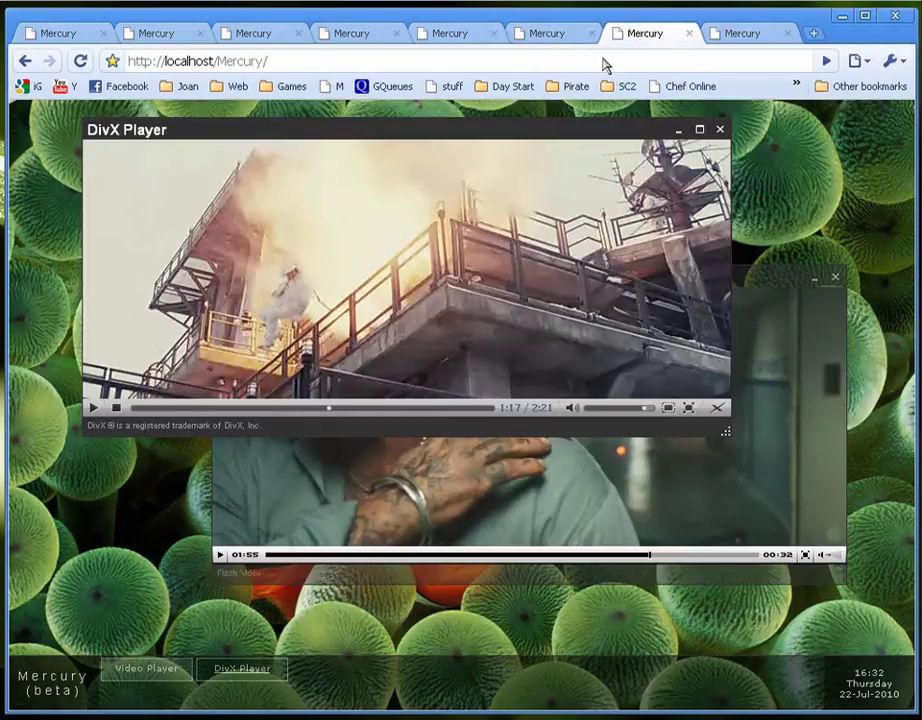
# - Shift the DivX Player window left and resume its video, advancing to 1:23 of 2:21
pyautogui.moveTo(481, 132); pyautogui.dragTo(439, 130)
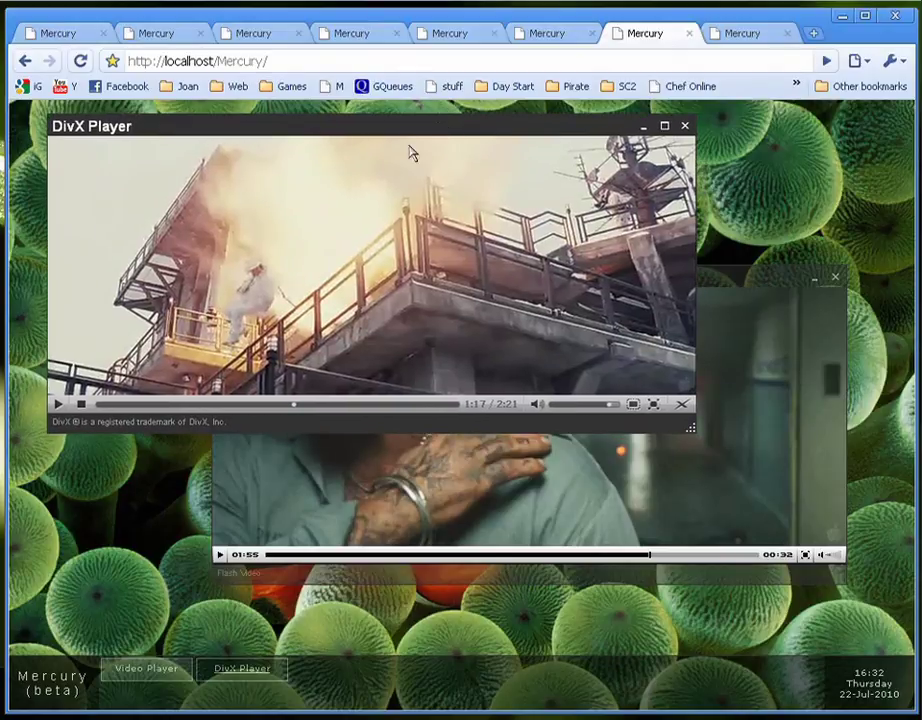
pyautogui.moveTo(335, 137); pyautogui.dragTo(323, 133)
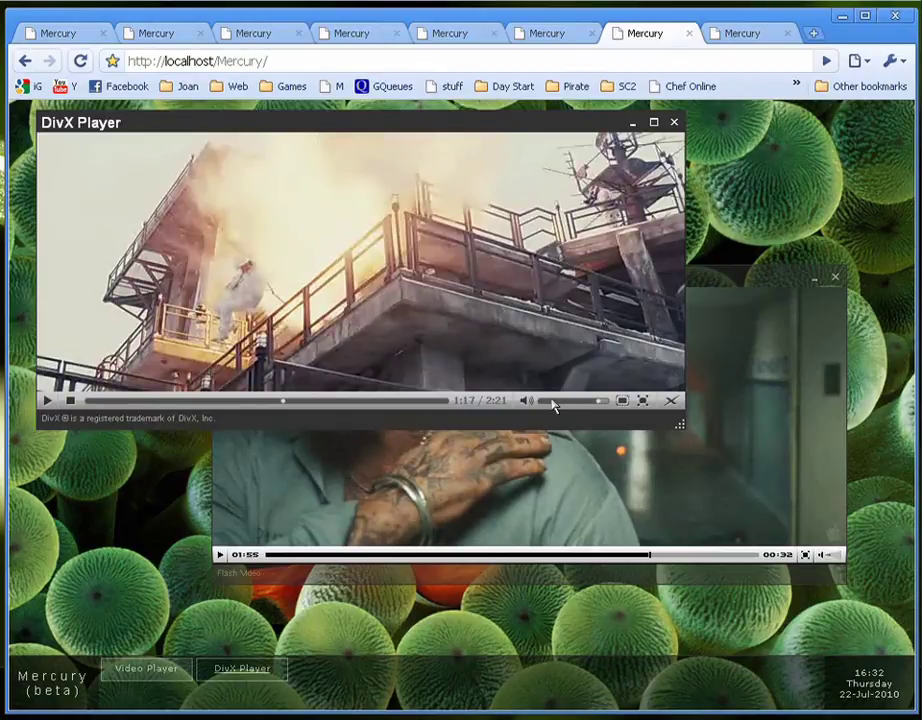
pyautogui.click(56, 401)
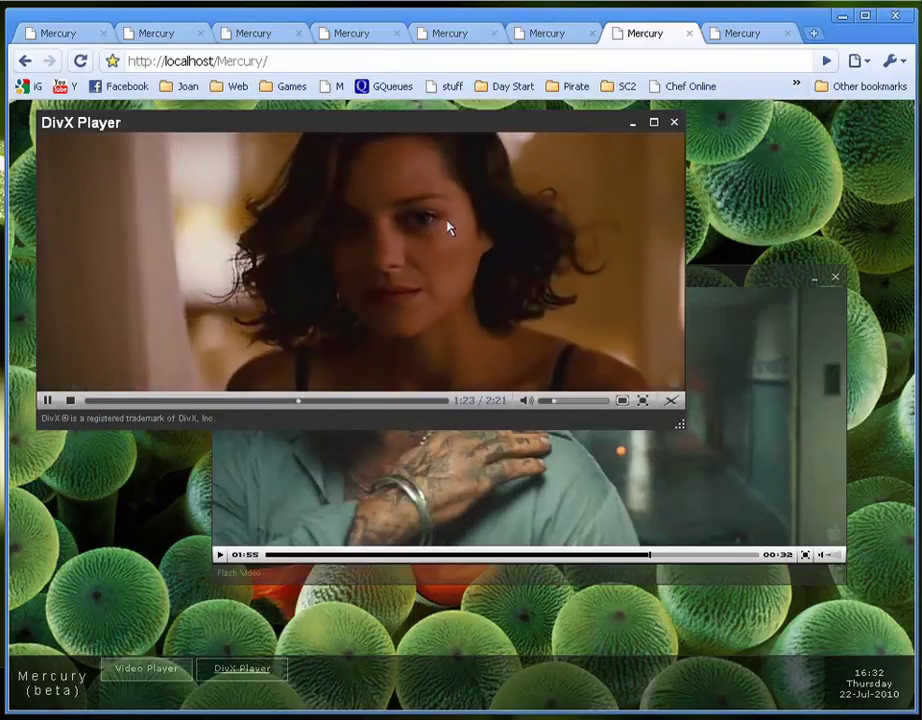
# - Close the DivX Player, then move the Flash video player up-left and seek to 01:41
pyautogui.click(674, 122)
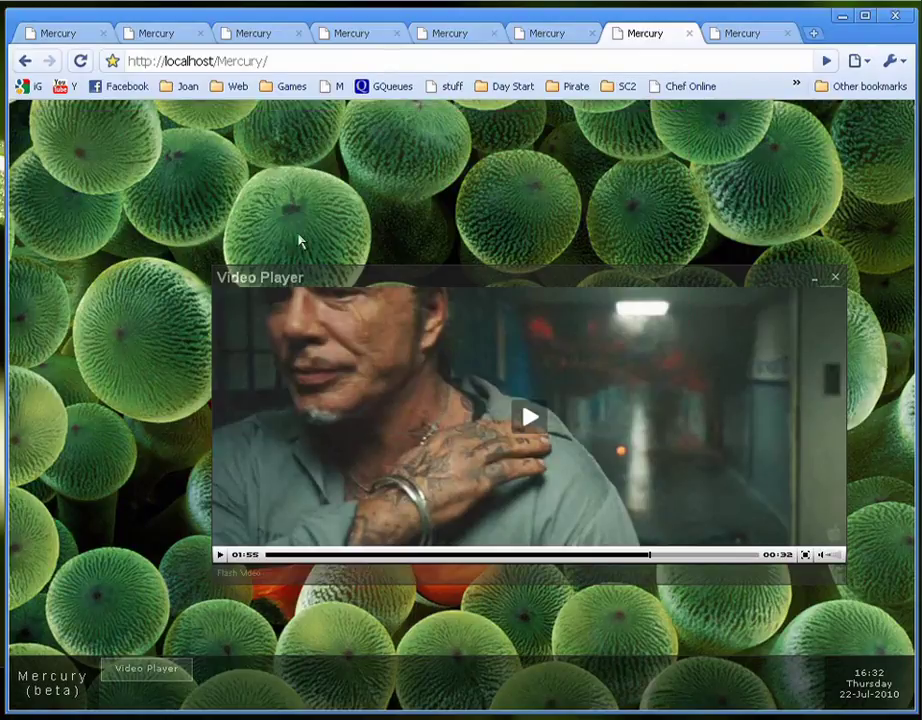
pyautogui.click(416, 285)
pyautogui.moveTo(476, 289); pyautogui.dragTo(352, 184)
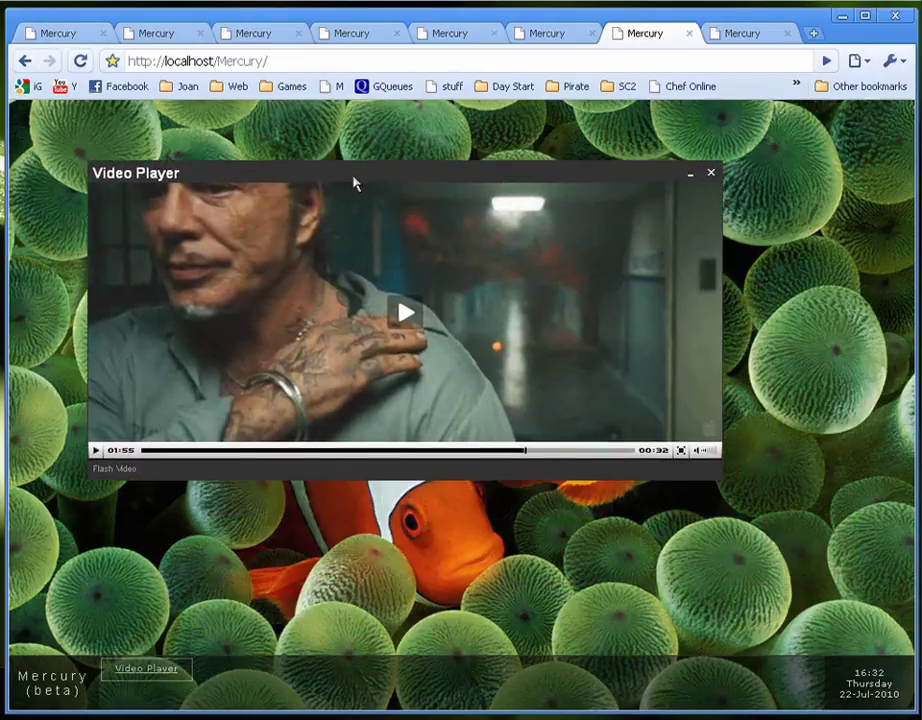
pyautogui.click(480, 450)
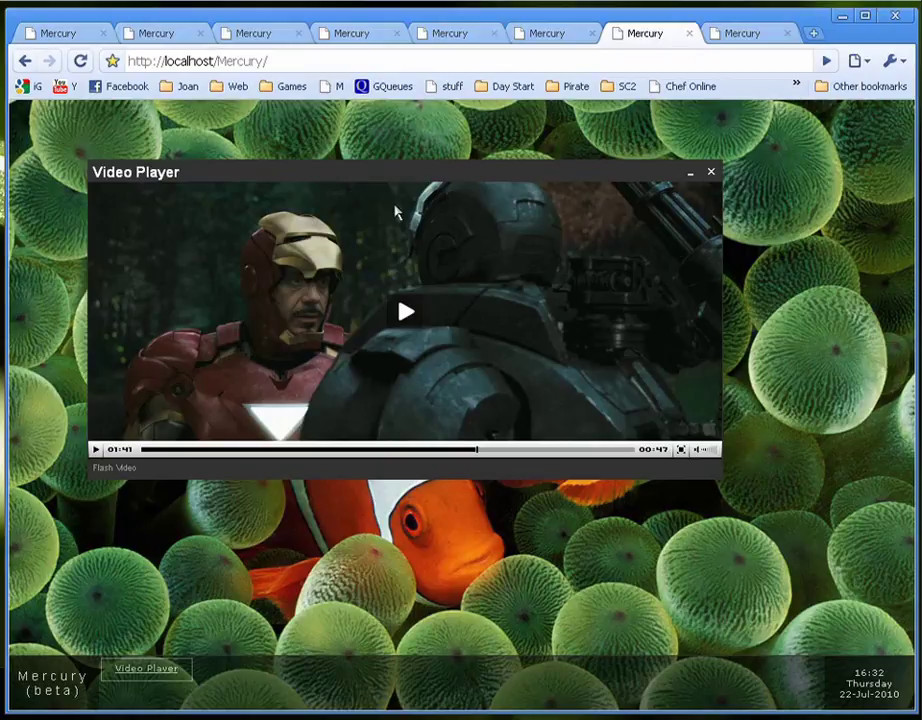
pyautogui.moveTo(395, 181); pyautogui.dragTo(391, 175)
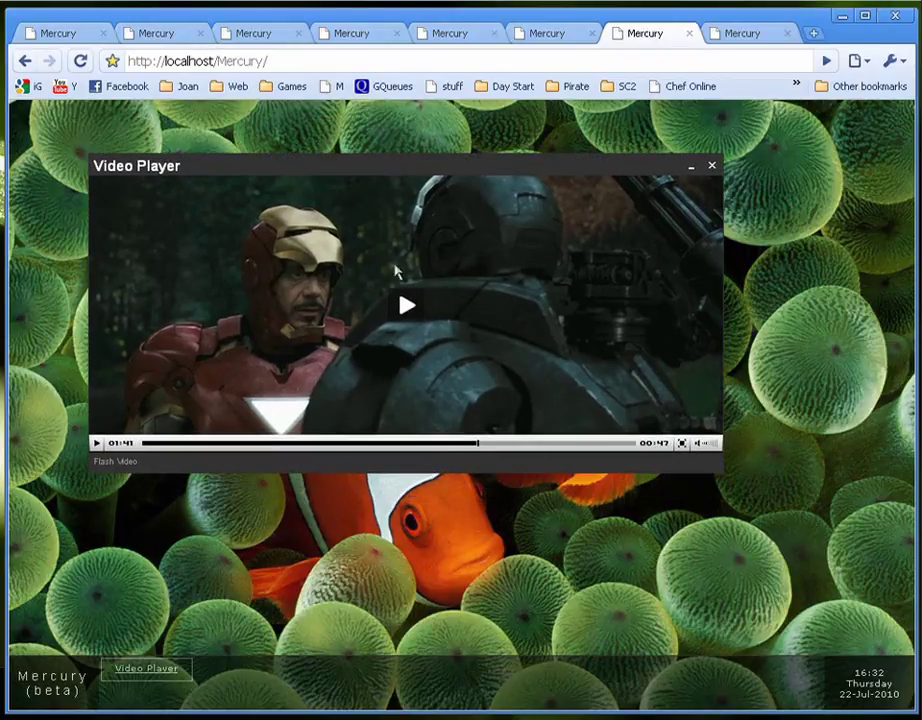
# - Play the Flash video to 1:47, pause it, and minimize the player
pyautogui.click(408, 308)
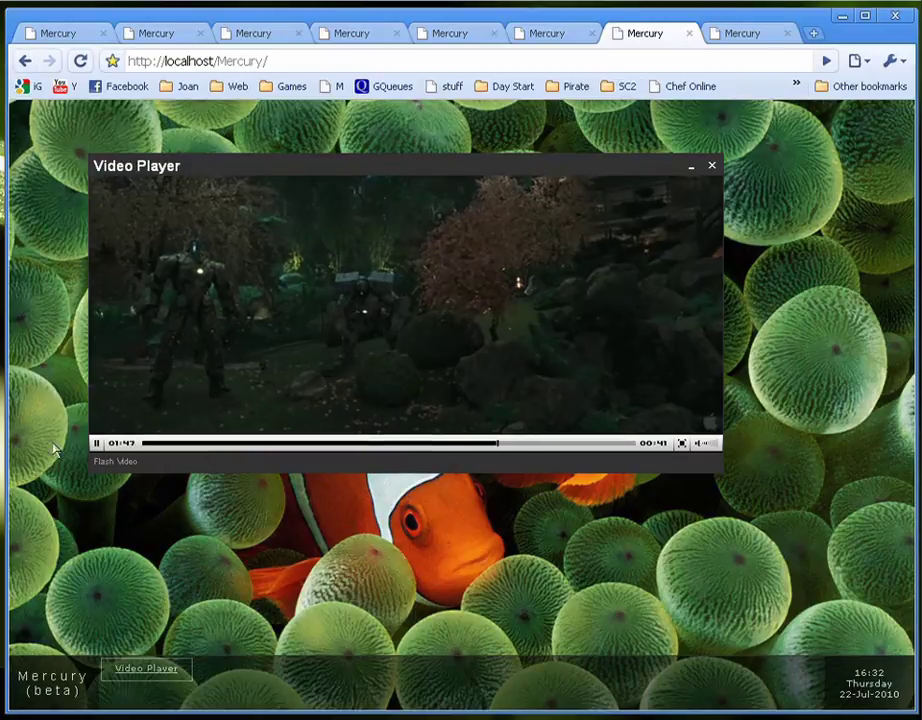
pyautogui.click(643, 192)
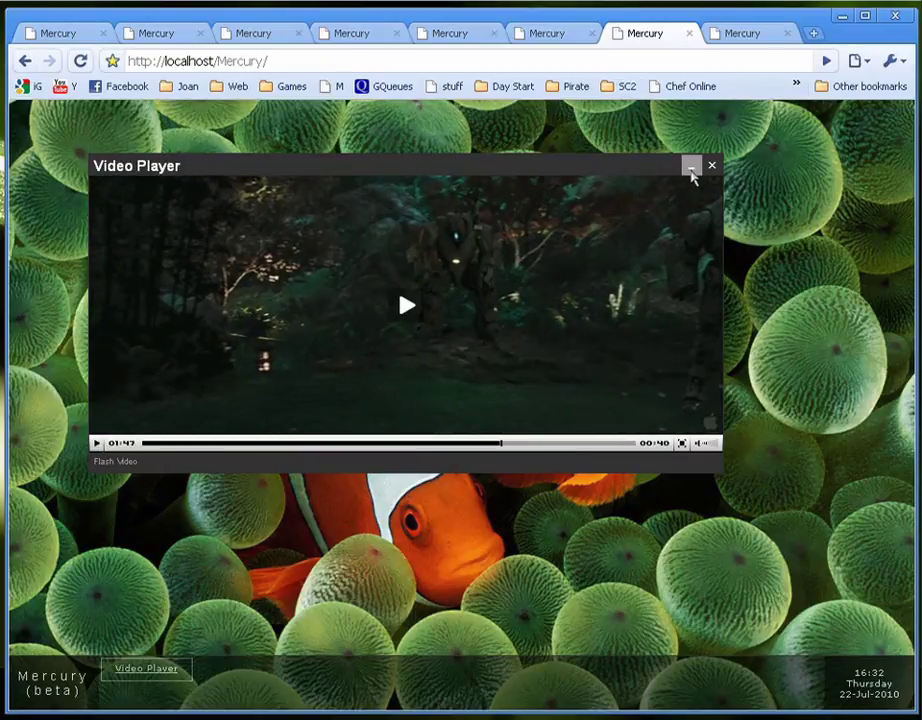
pyautogui.click(691, 168)
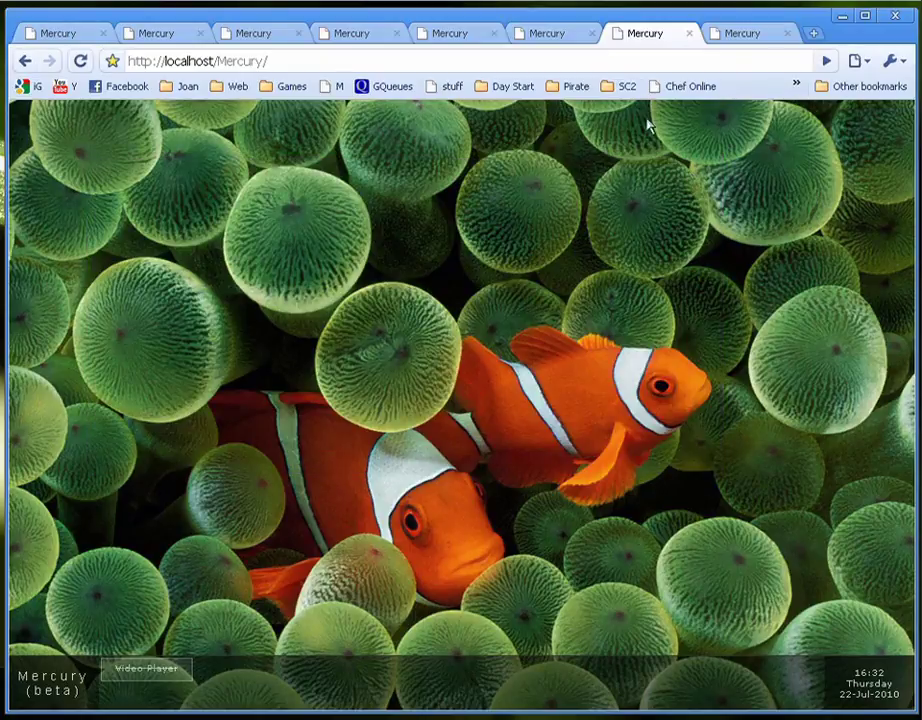
# - On the four-YouTube page, resume all players from about 1:30, 2:22, 1:04 and 0:41
pyautogui.click(752, 36)
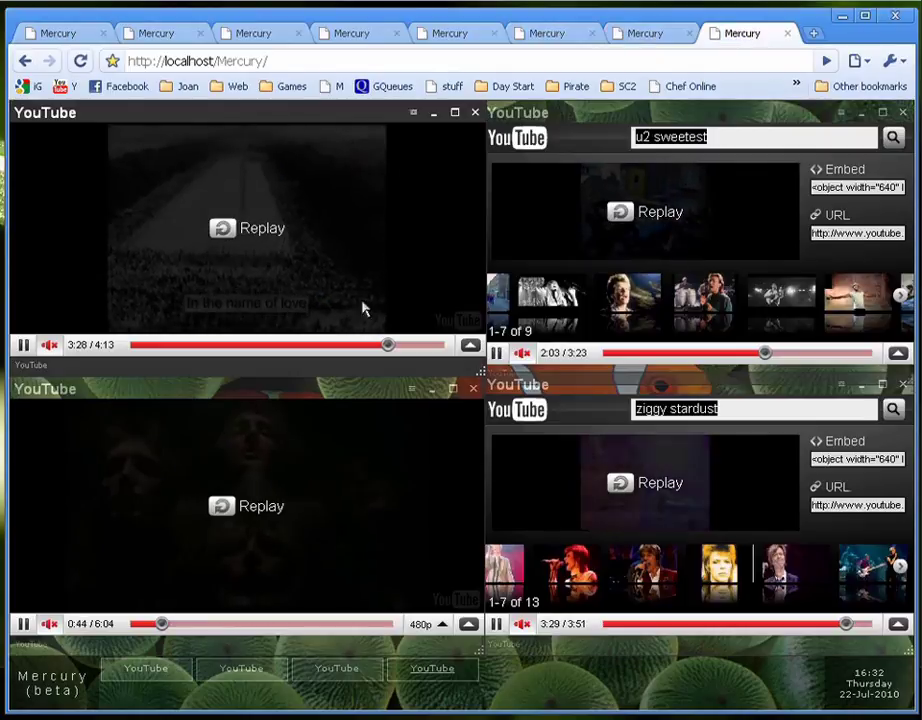
pyautogui.click(243, 345)
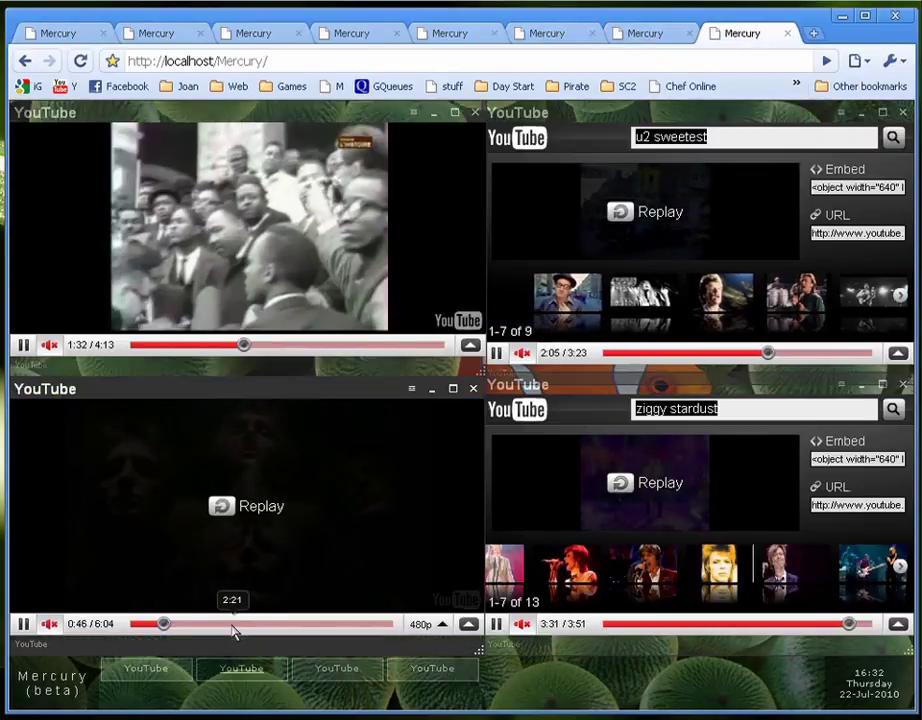
pyautogui.click(233, 624)
pyautogui.click(680, 624)
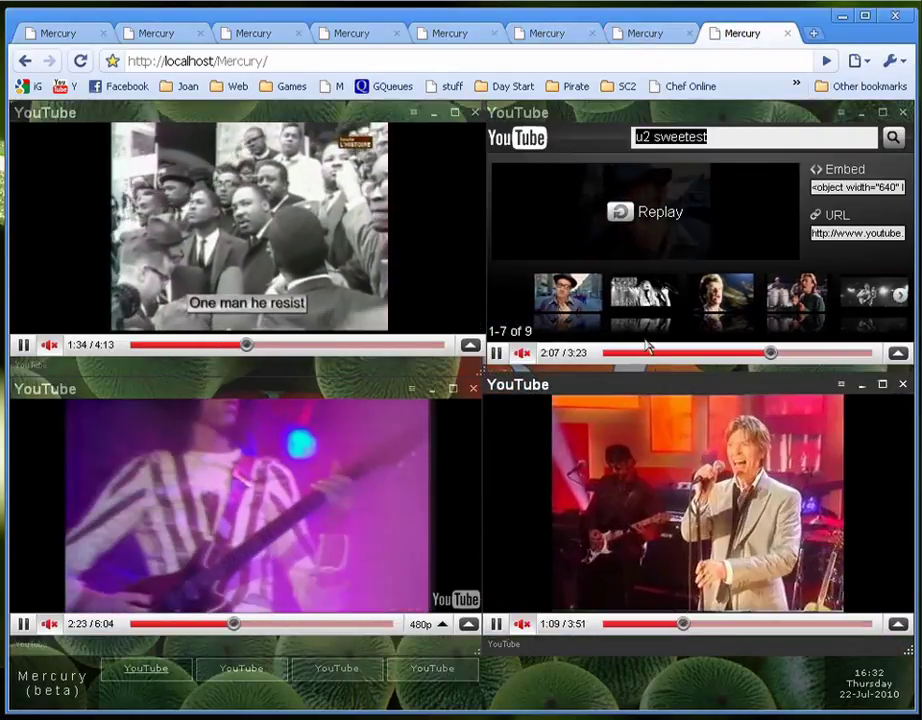
pyautogui.click(657, 353)
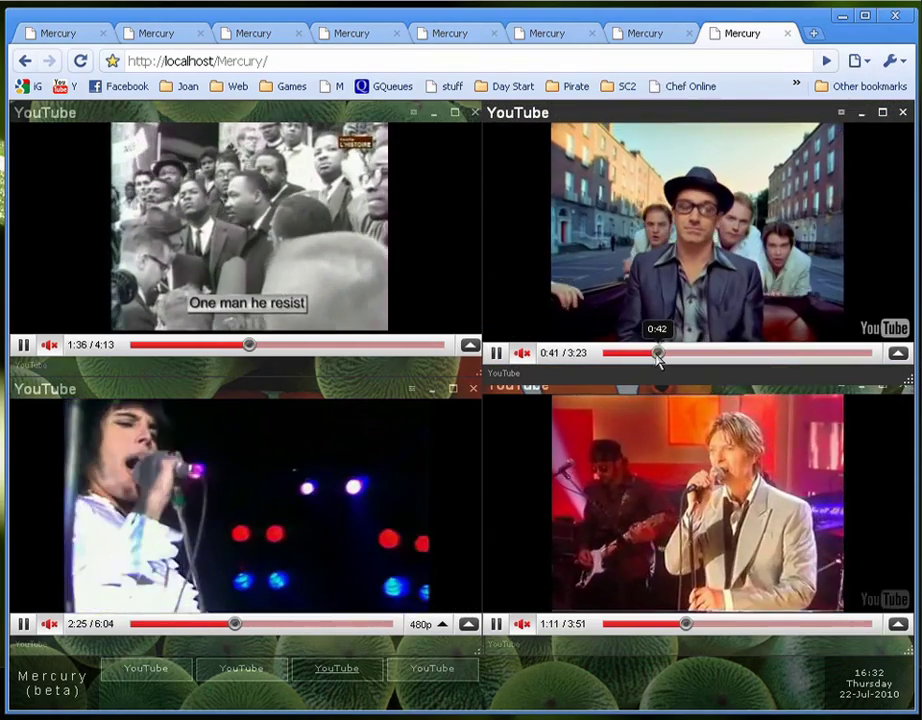
# - Unmute the top-right YouTube player, then mute it again
pyautogui.moveTo(524, 358)
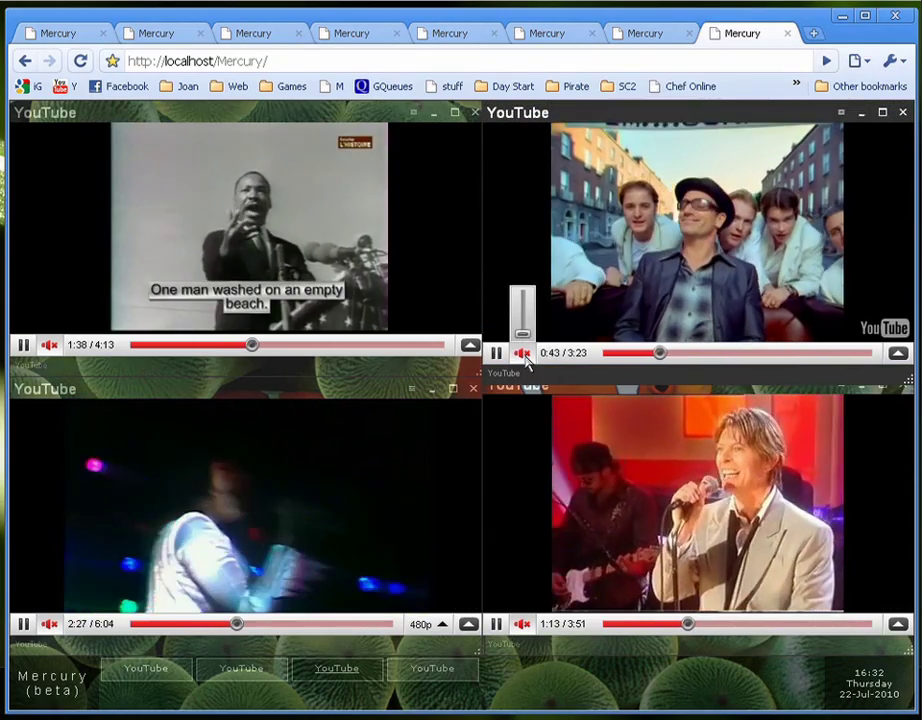
pyautogui.click(522, 331)
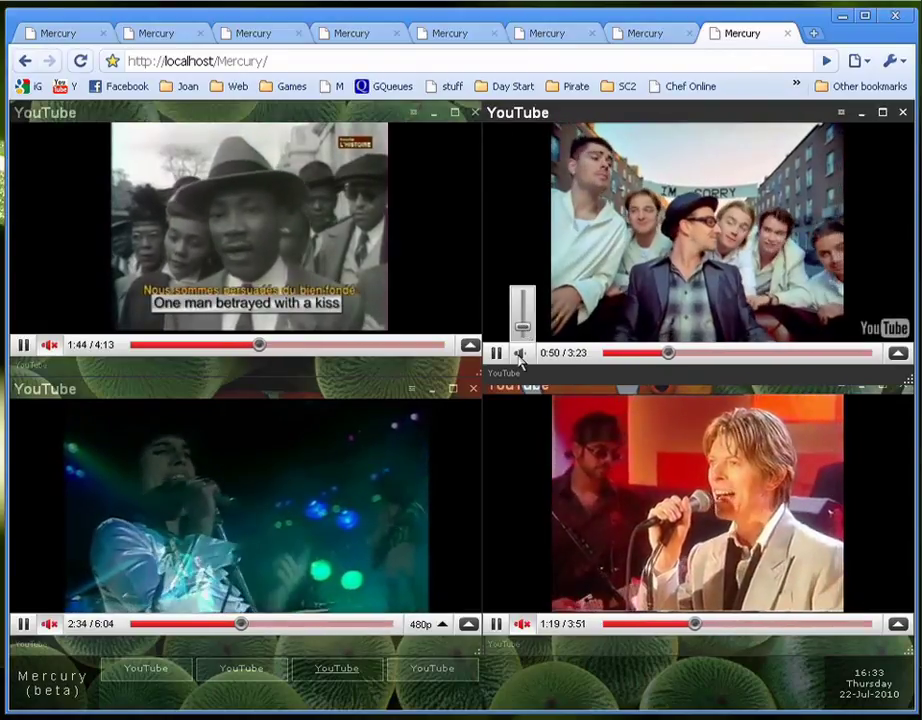
pyautogui.click(519, 355)
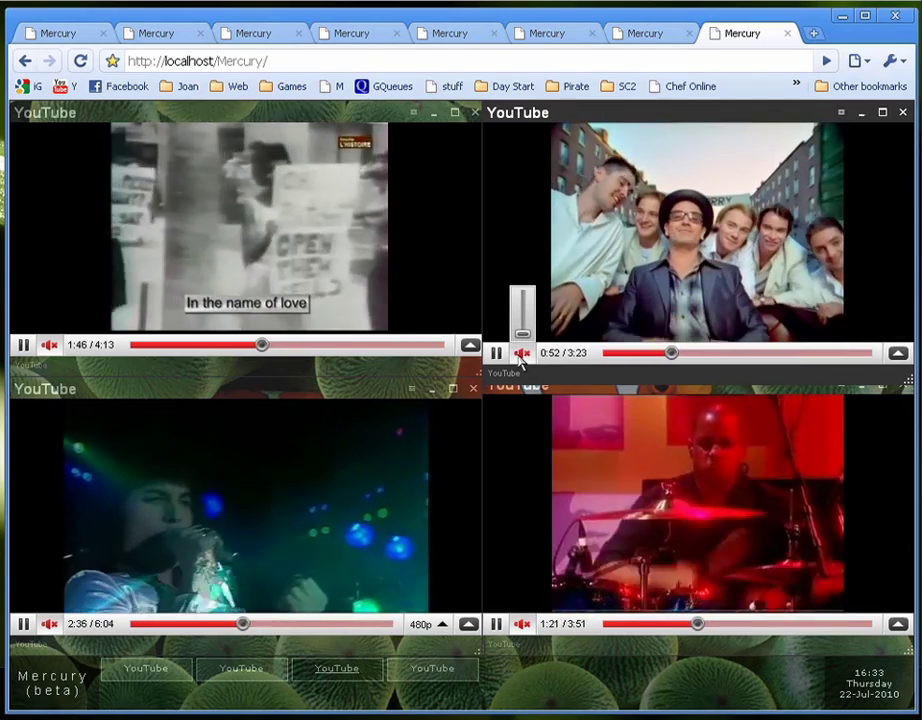
pyautogui.click(840, 113)
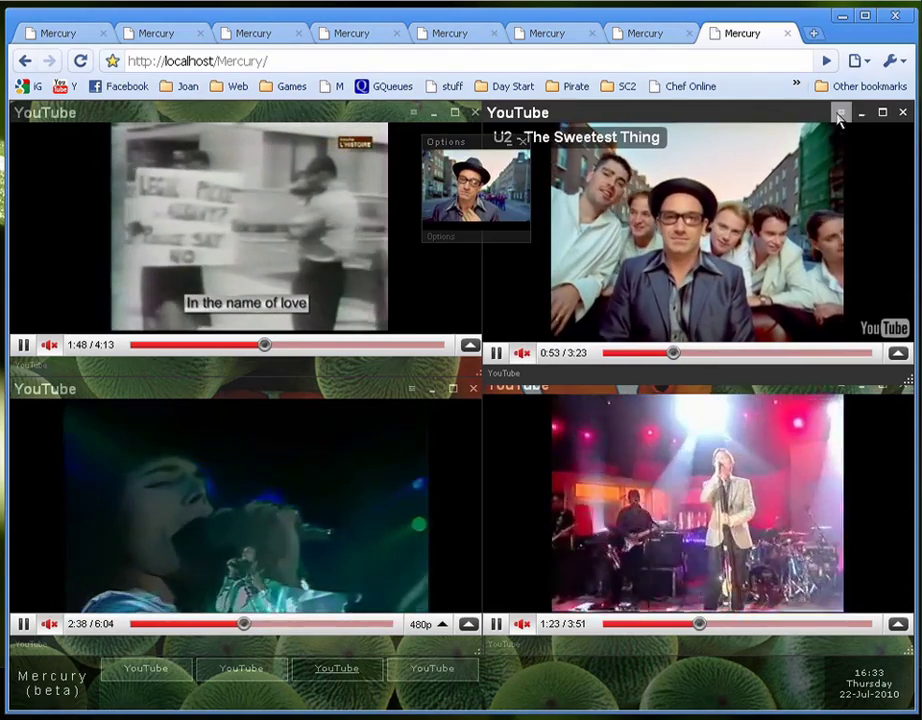
pyautogui.moveTo(490, 150); pyautogui.dragTo(505, 213)
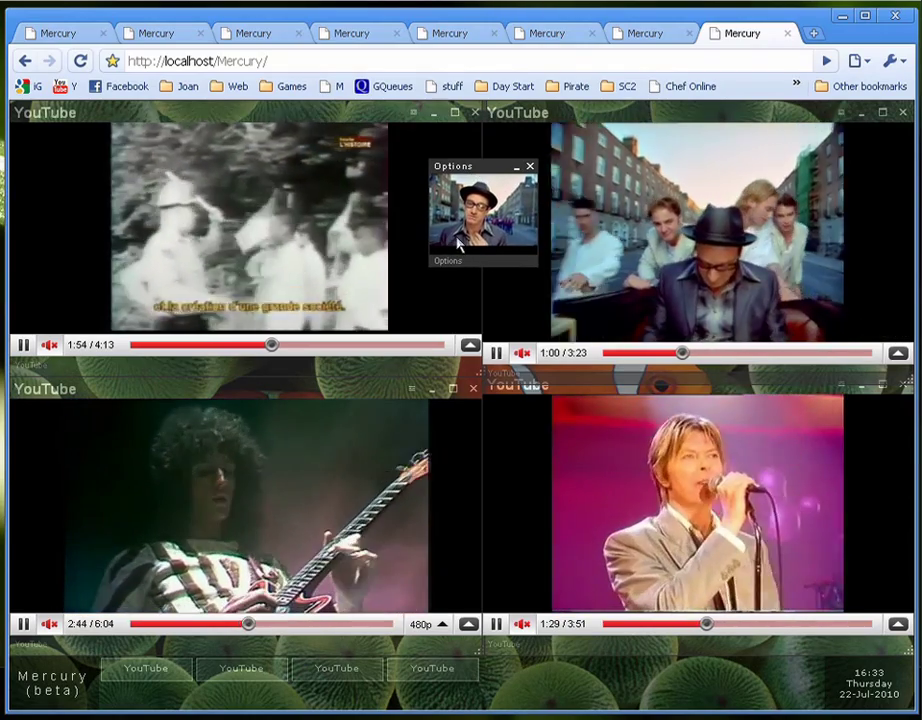
pyautogui.click(531, 168)
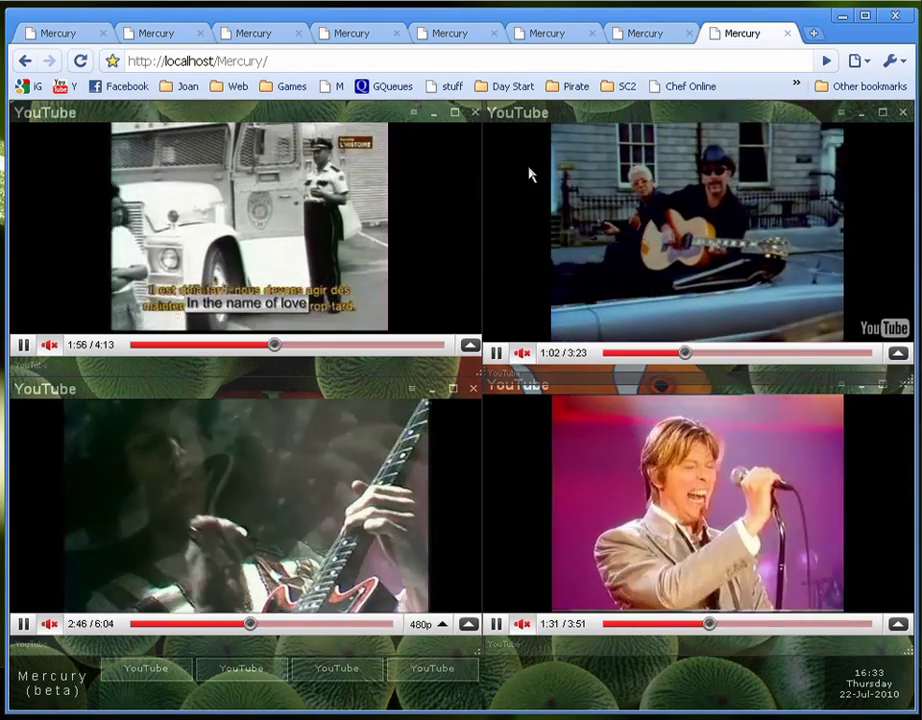